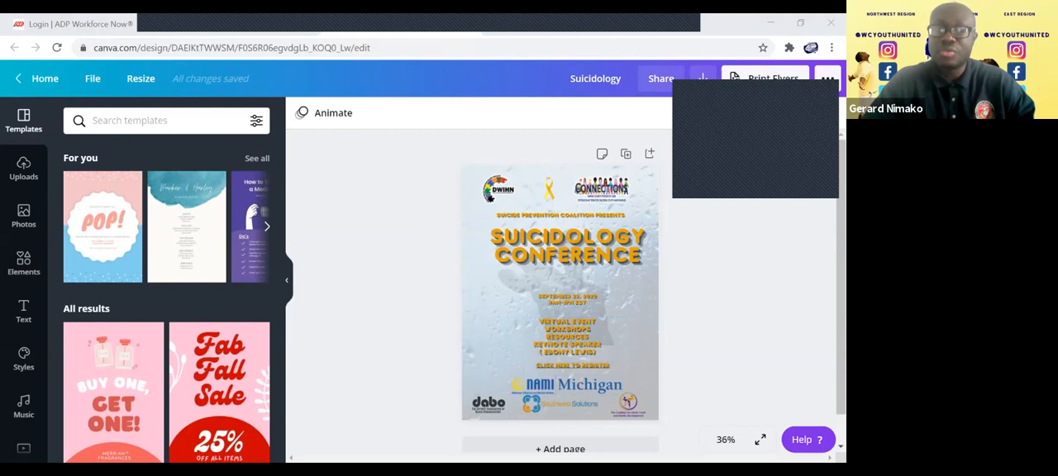
Add a blank second page to the flyer and search the photo library for "suicide".
{"action": "left_click", "coordinate": [560, 449]}
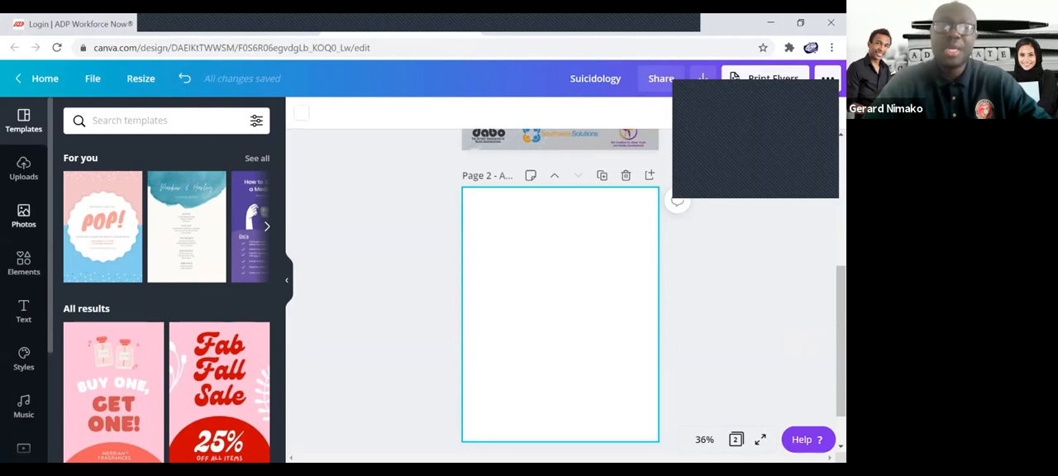
{"action": "left_click", "coordinate": [23, 216]}
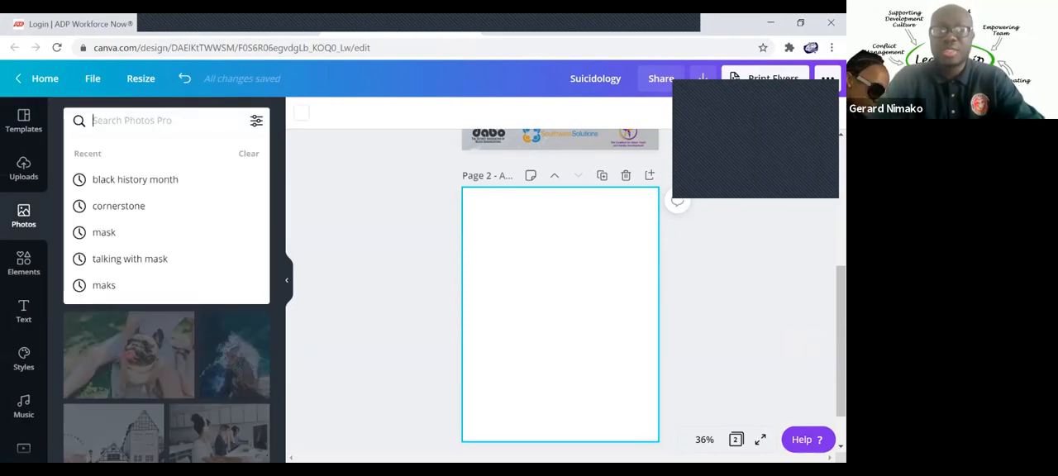
{"action": "type", "text": "suici"}
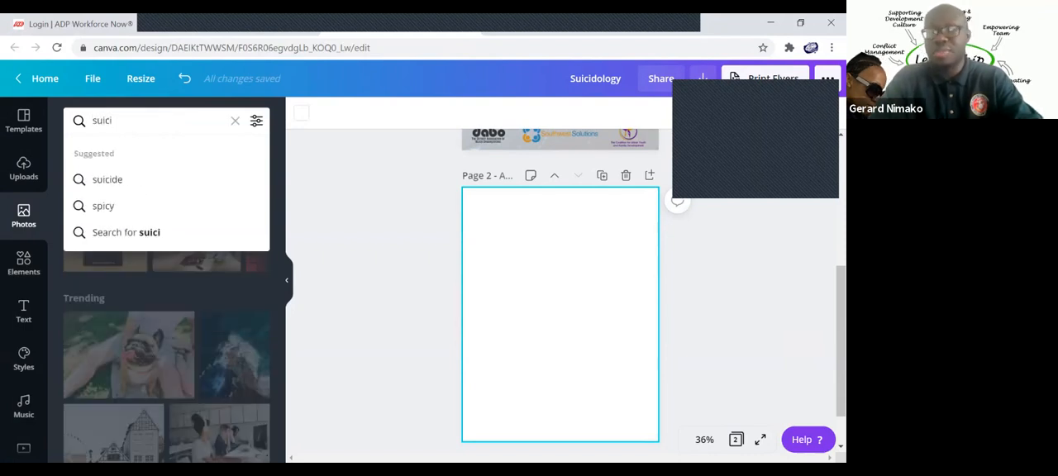
{"action": "type", "text": "de"}
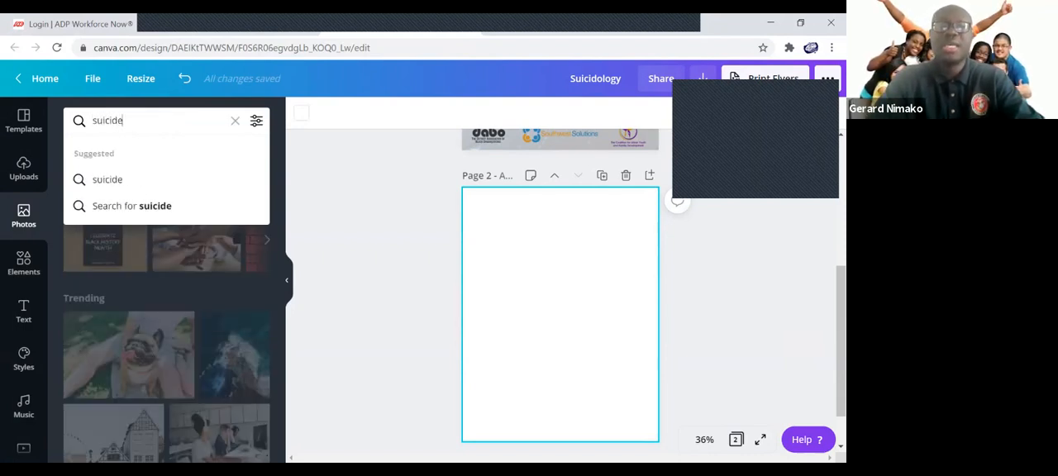
{"action": "key", "text": "Return"}
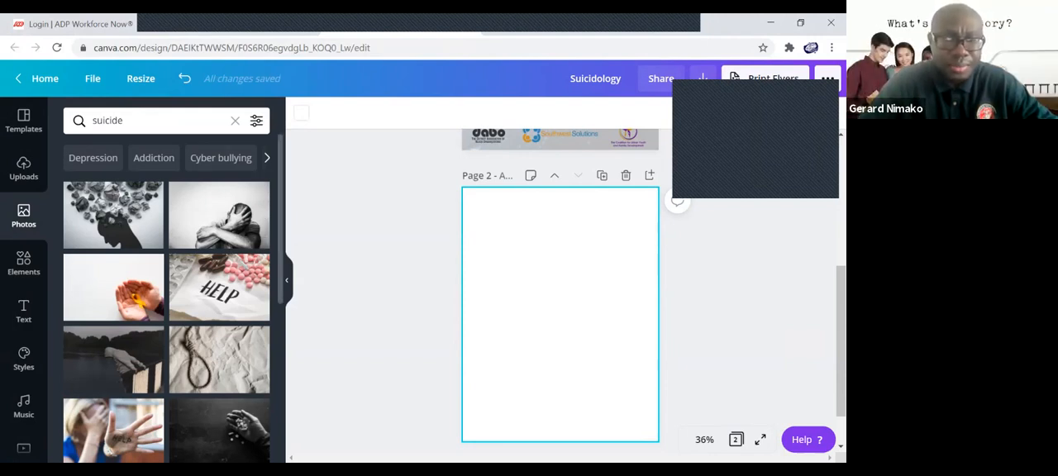
Insert the photo of the person sitting against a wall with covered face and place it in the lower part of page 2.
{"action": "scroll", "coordinate": [166, 298], "scroll_direction": "down", "scroll_amount": 5}
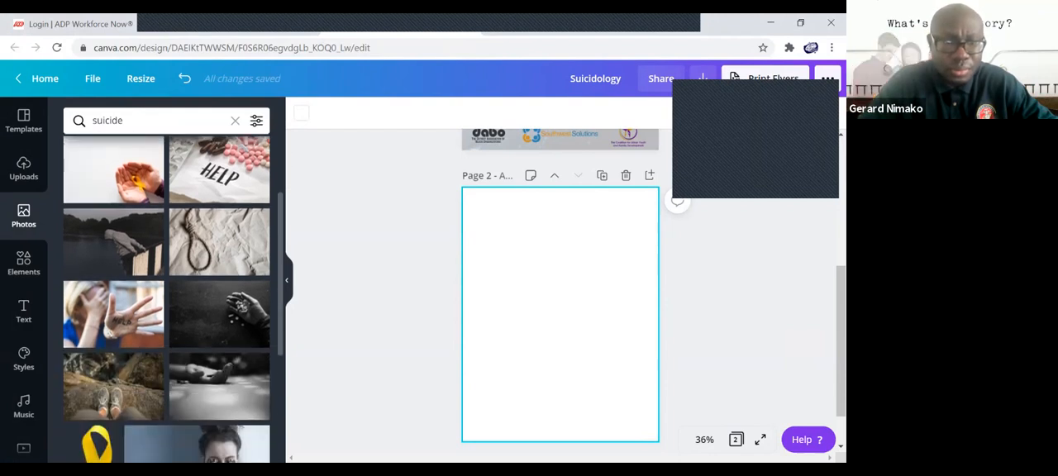
{"action": "scroll", "coordinate": [165, 298], "scroll_direction": "down", "scroll_amount": 1}
{"action": "scroll", "coordinate": [165, 298], "scroll_direction": "down", "scroll_amount": 2}
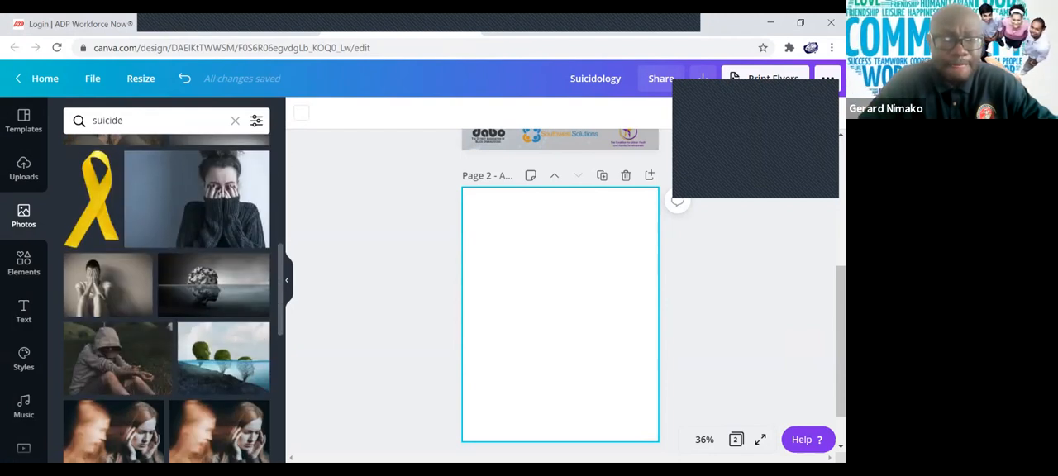
{"action": "scroll", "coordinate": [165, 297], "scroll_direction": "down", "scroll_amount": 2}
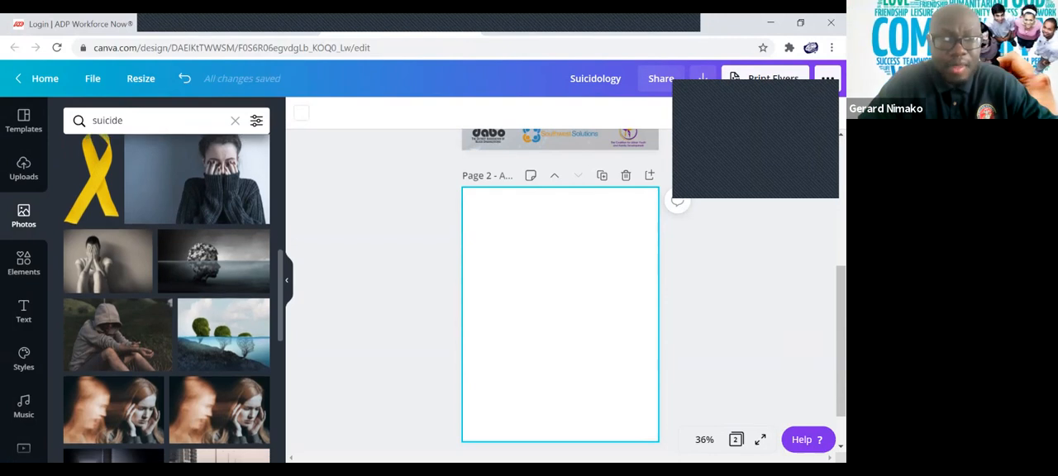
{"action": "scroll", "coordinate": [166, 297], "scroll_direction": "down", "scroll_amount": 2}
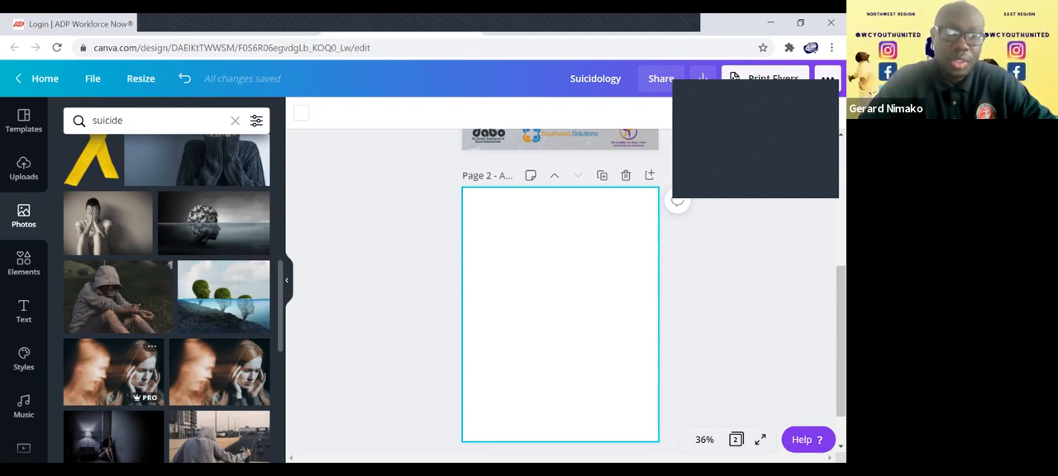
{"action": "scroll", "coordinate": [165, 298], "scroll_direction": "down", "scroll_amount": 8}
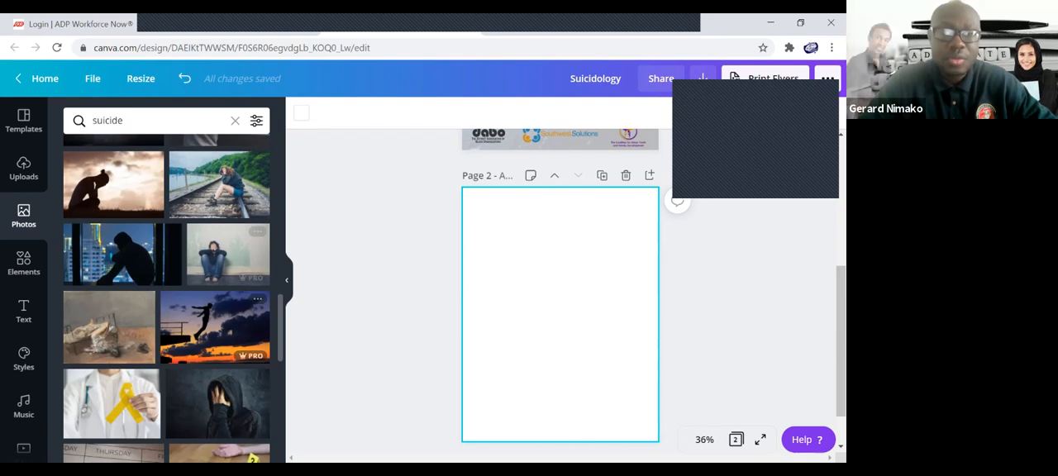
{"action": "left_click", "coordinate": [219, 252]}
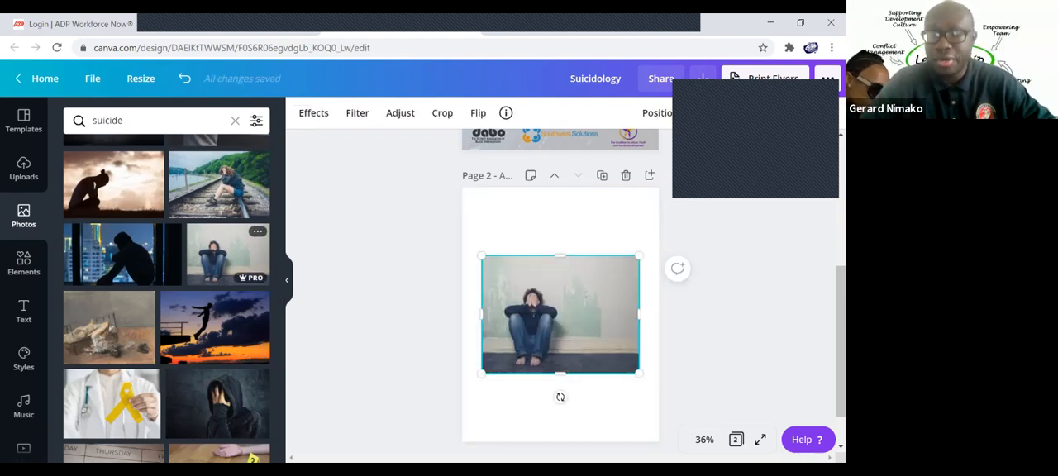
{"action": "left_click_drag", "start_coordinate": [560, 314], "coordinate": [568, 372]}
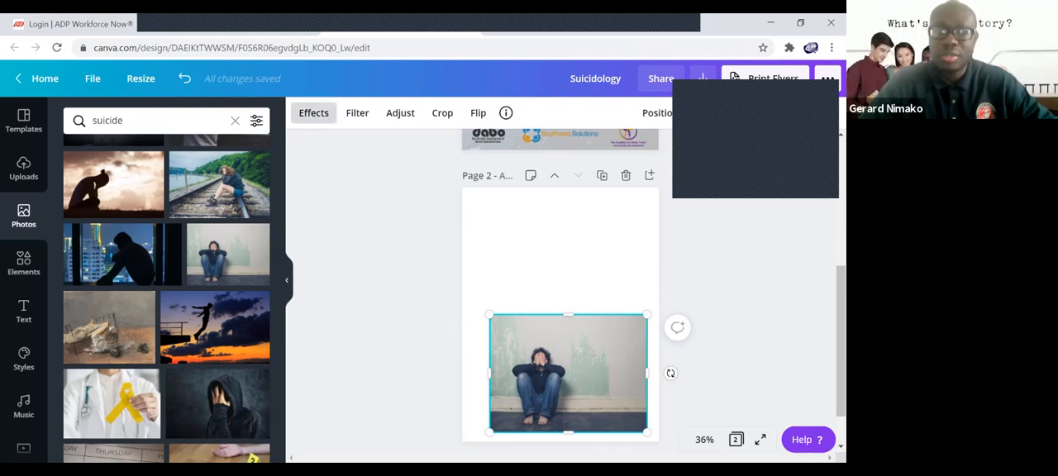
Remove the background from the seated person photo with Background Remover and deselect it.
{"action": "left_click", "coordinate": [313, 112]}
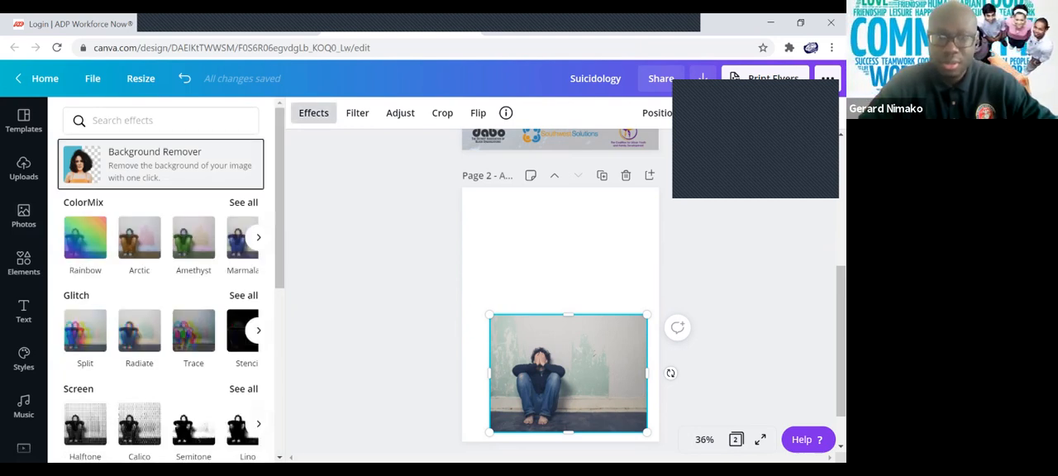
{"action": "left_click", "coordinate": [161, 165]}
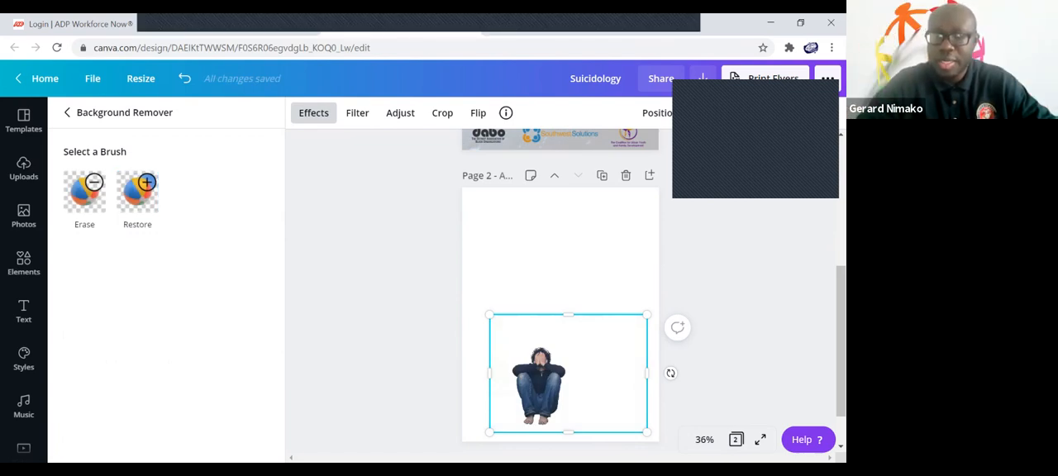
{"action": "left_click", "coordinate": [559, 266]}
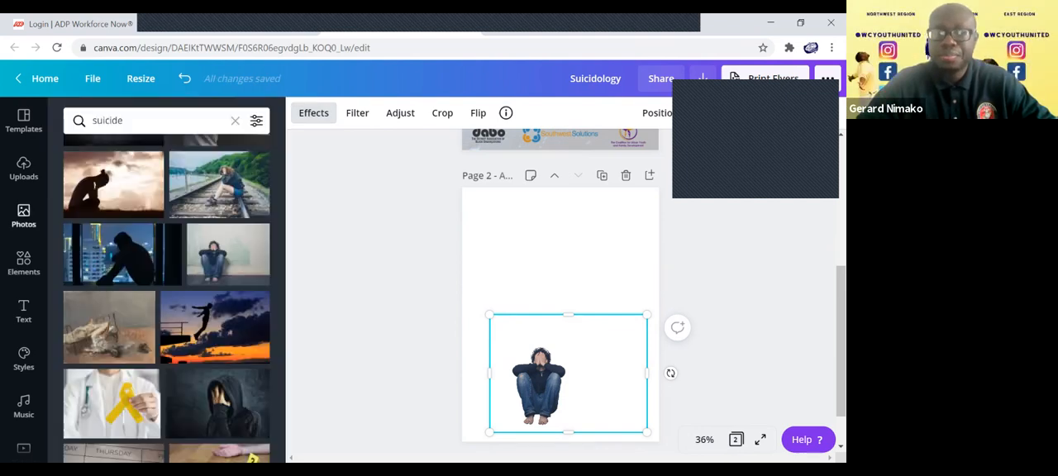
{"action": "left_click", "coordinate": [560, 266]}
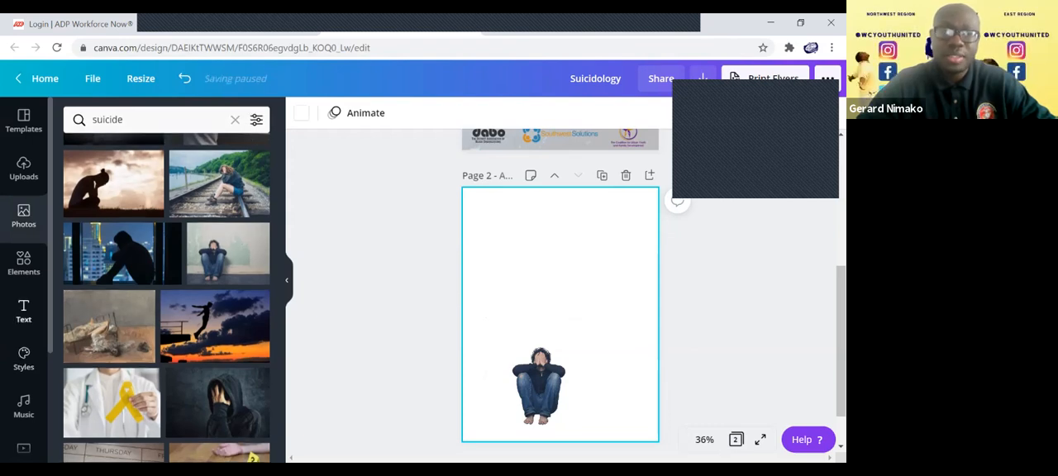
Add the pink XOXO text style to page 2, shrink it to size 55.1 and place it above the person.
{"action": "left_click", "coordinate": [23, 311]}
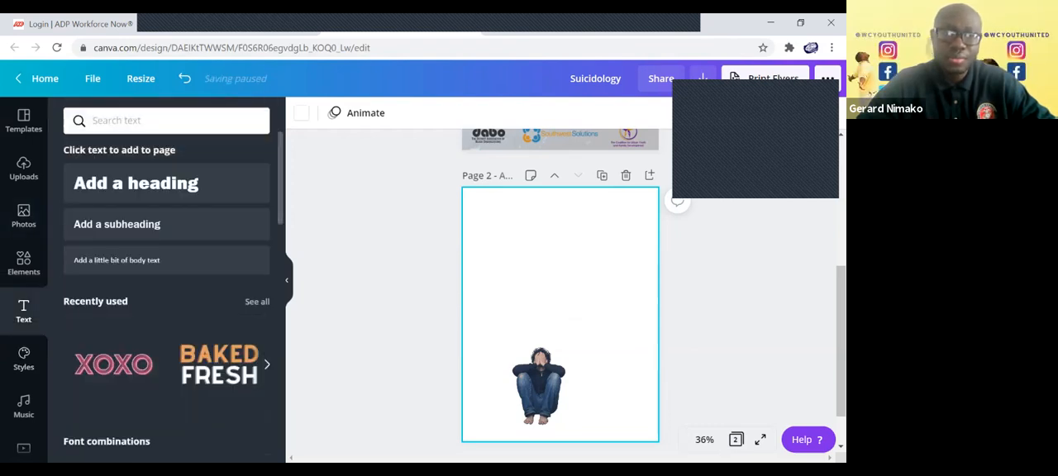
{"action": "scroll", "coordinate": [166, 282], "scroll_direction": "down", "scroll_amount": 3}
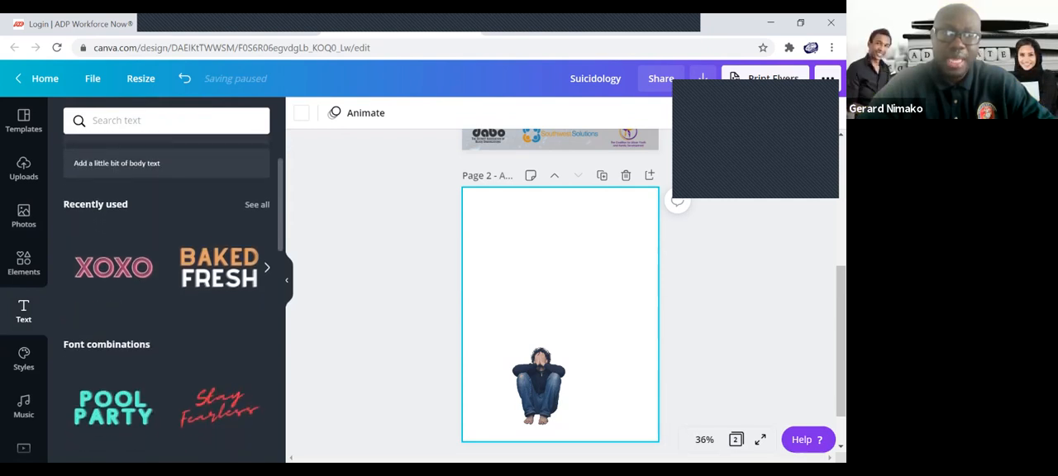
{"action": "scroll", "coordinate": [167, 283], "scroll_direction": "down", "scroll_amount": 1}
{"action": "scroll", "coordinate": [166, 282], "scroll_direction": "up", "scroll_amount": 1}
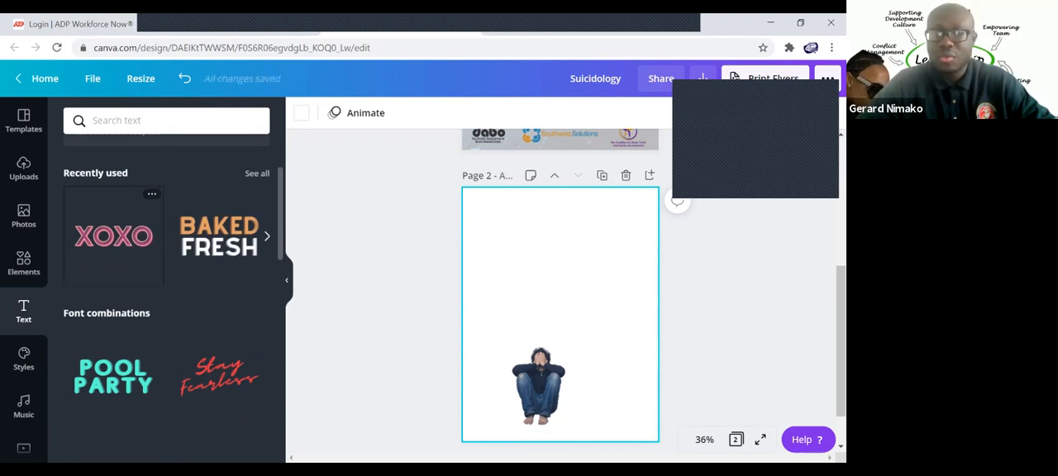
{"action": "left_click", "coordinate": [113, 235]}
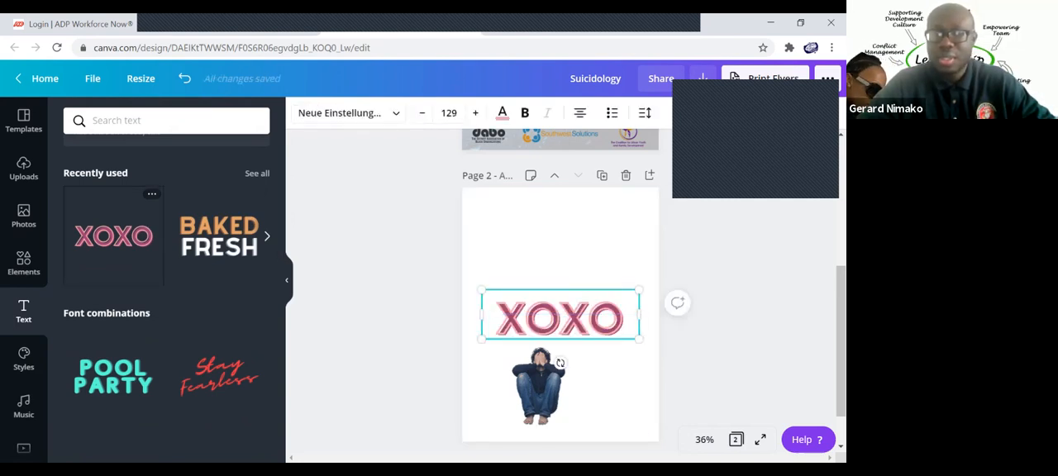
{"action": "left_click_drag", "start_coordinate": [639, 338], "coordinate": [526, 280]}
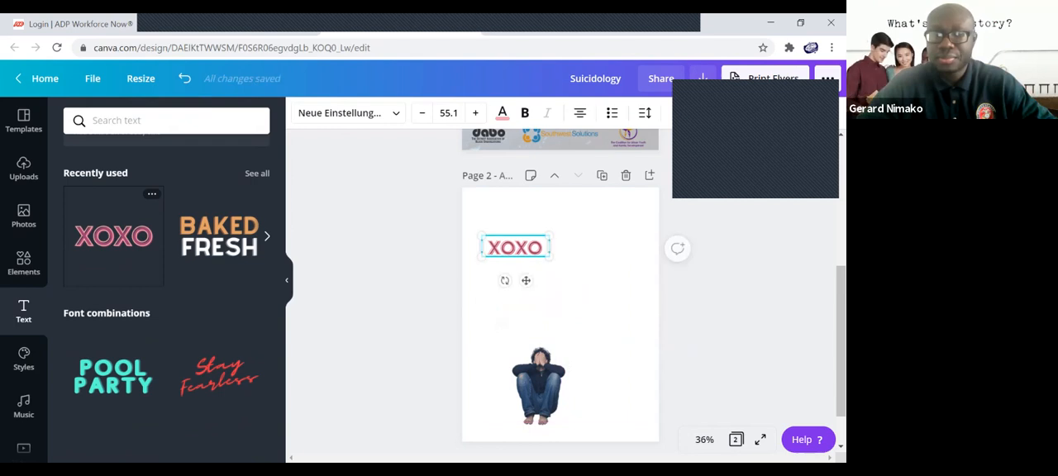
Replace the XOXO text with "SUICIDE AWARENESS" and widen its text box so each word fits on one line.
{"action": "double_click", "coordinate": [515, 248]}
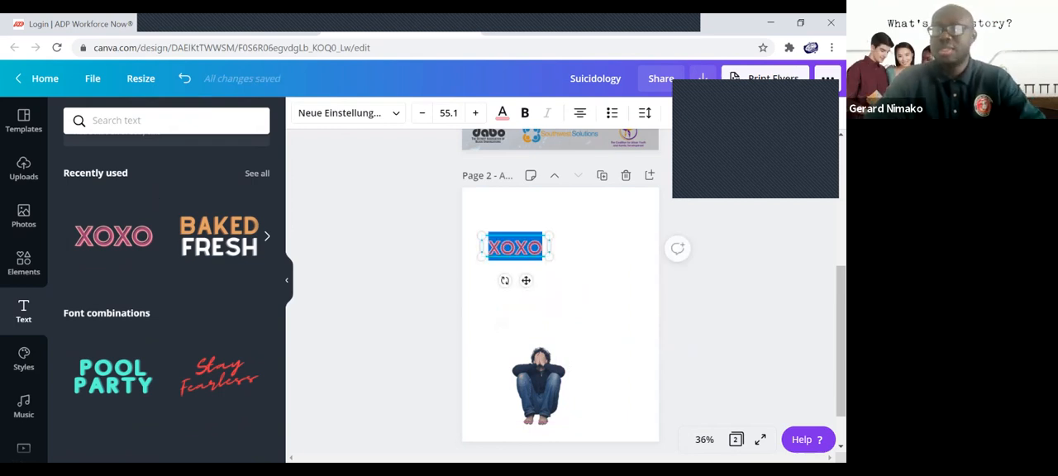
{"action": "type", "text": "SUICIDE AW"}
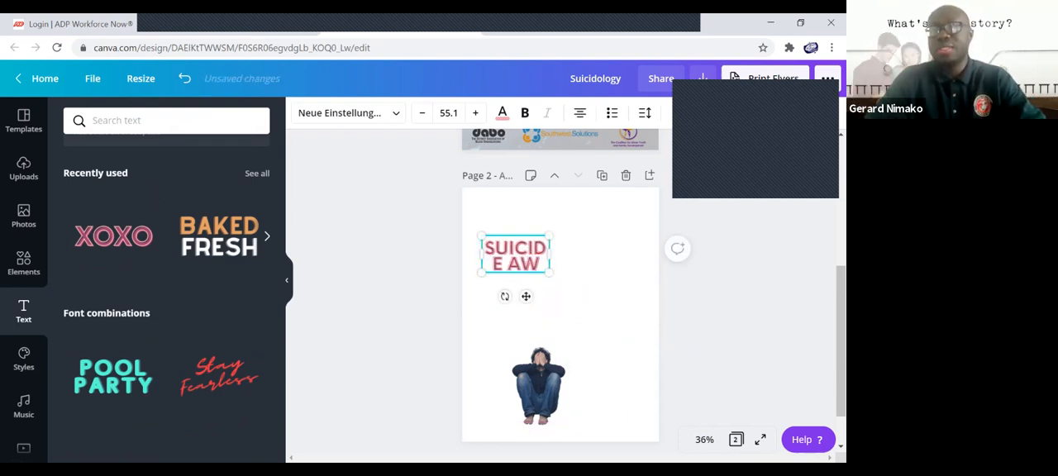
{"action": "type", "text": "ARENESS"}
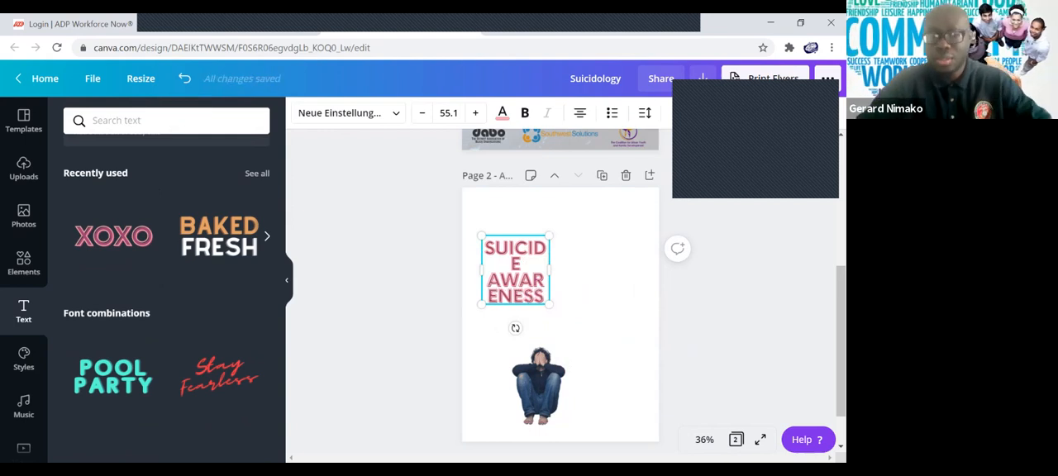
{"action": "left_click_drag", "start_coordinate": [551, 270], "coordinate": [607, 271]}
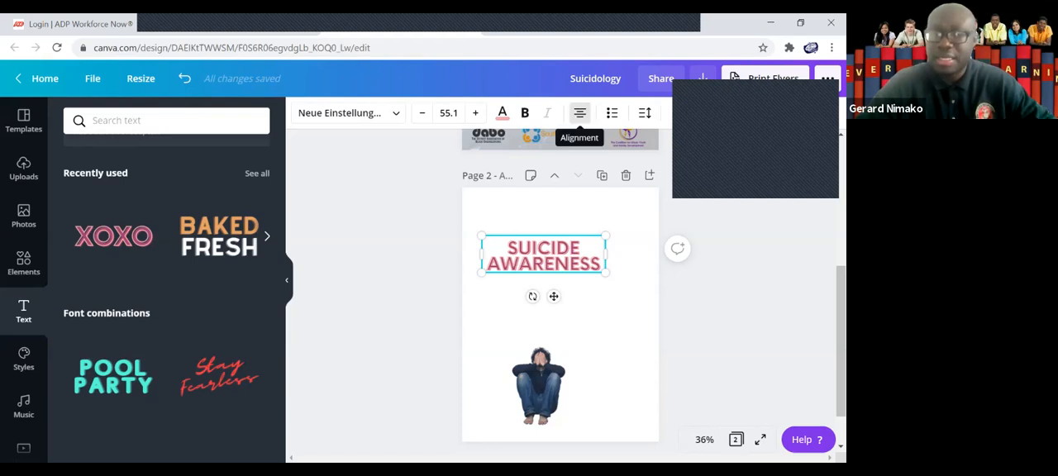
Left-align the SUICIDE AWARENESS heading and move it slightly higher on the page.
{"action": "left_click", "coordinate": [579, 114]}
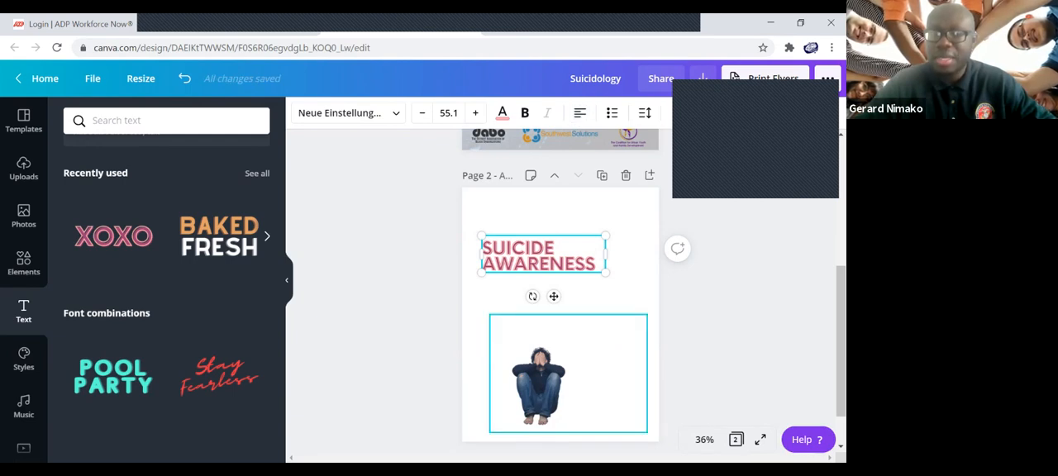
{"action": "left_click", "coordinate": [545, 380]}
{"action": "left_click_drag", "start_coordinate": [539, 257], "coordinate": [538, 238]}
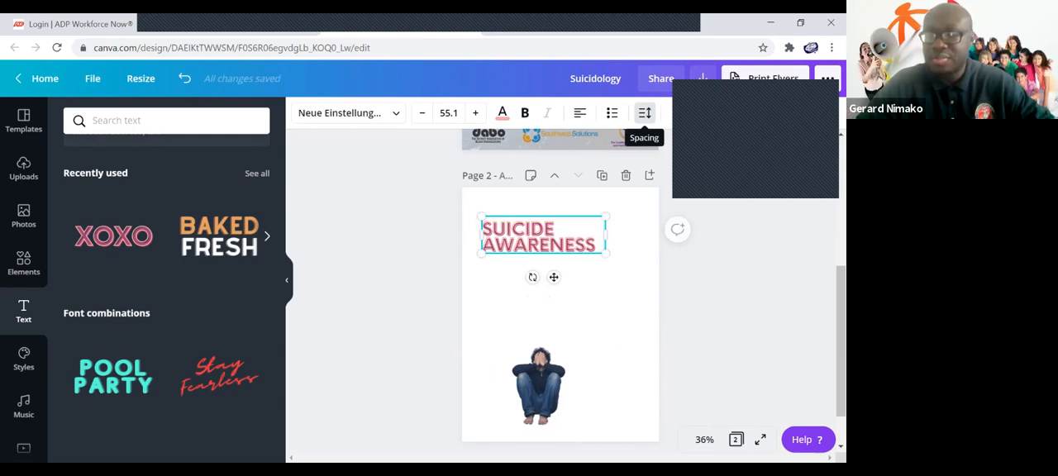
Set the heading's line height to 1.2 and centre its text box horizontally on the page.
{"action": "left_click", "coordinate": [644, 112]}
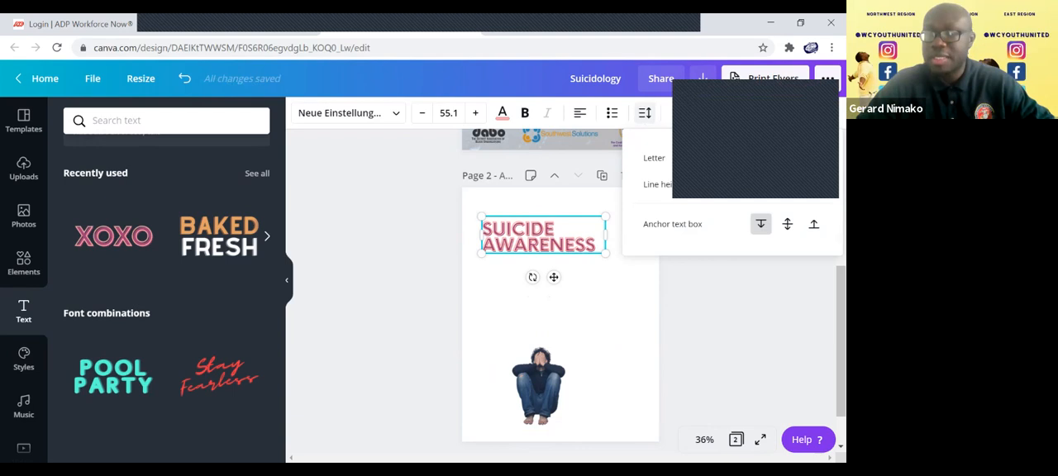
{"action": "left_click_drag", "start_coordinate": [720, 184], "coordinate": [733, 185]}
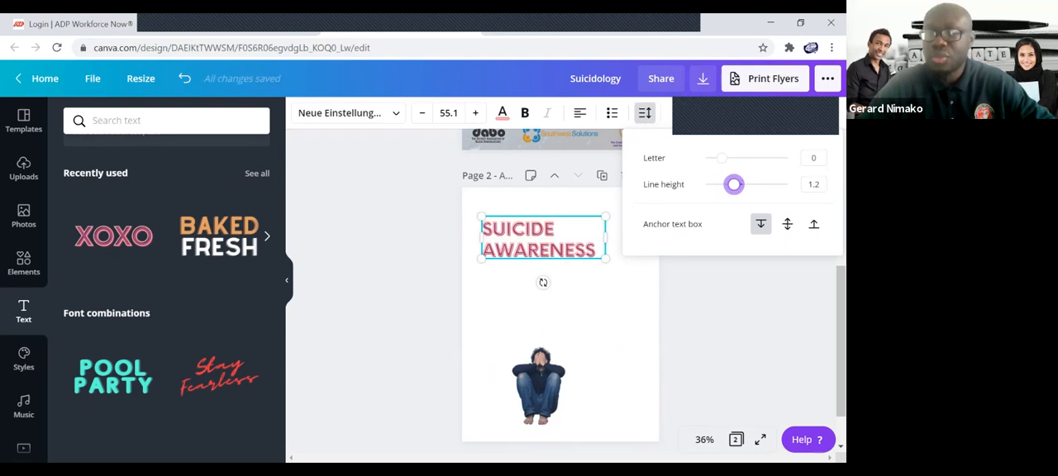
{"action": "left_click", "coordinate": [591, 314]}
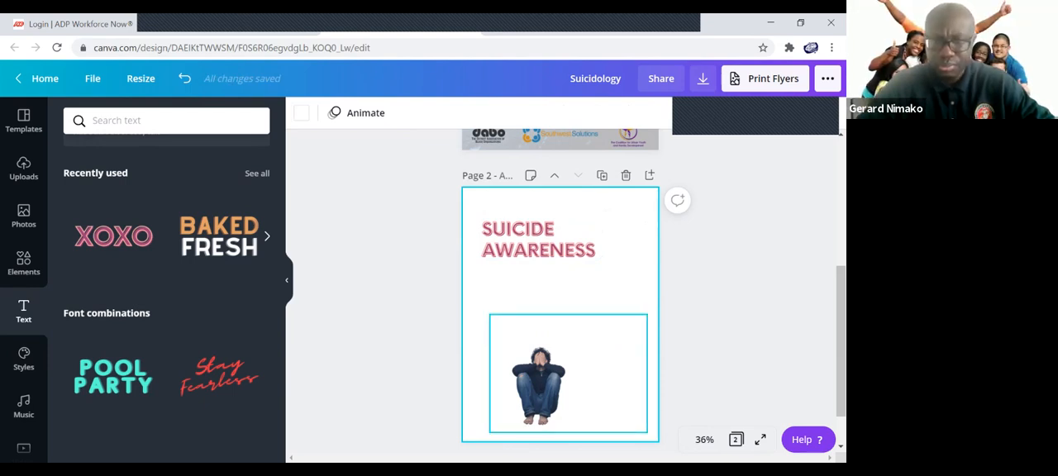
{"action": "left_click_drag", "start_coordinate": [543, 239], "coordinate": [560, 241]}
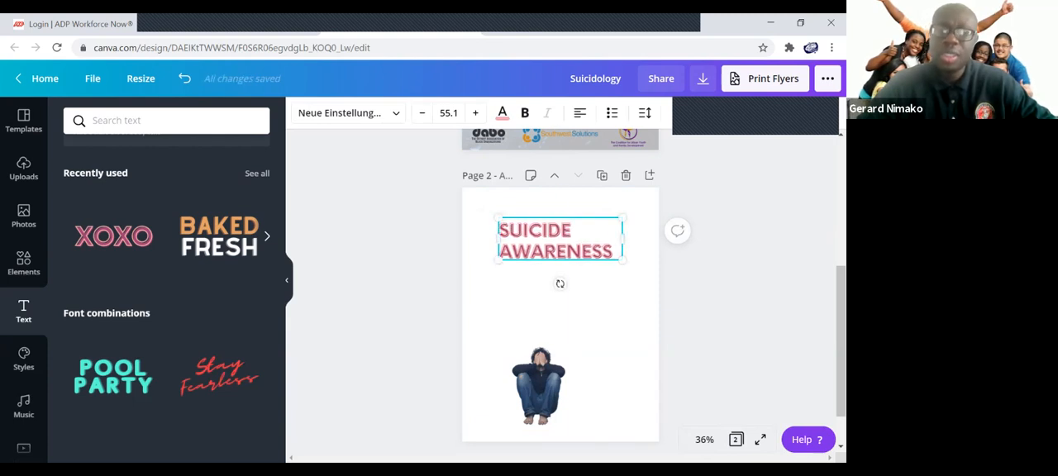
{"action": "left_click", "coordinate": [536, 308]}
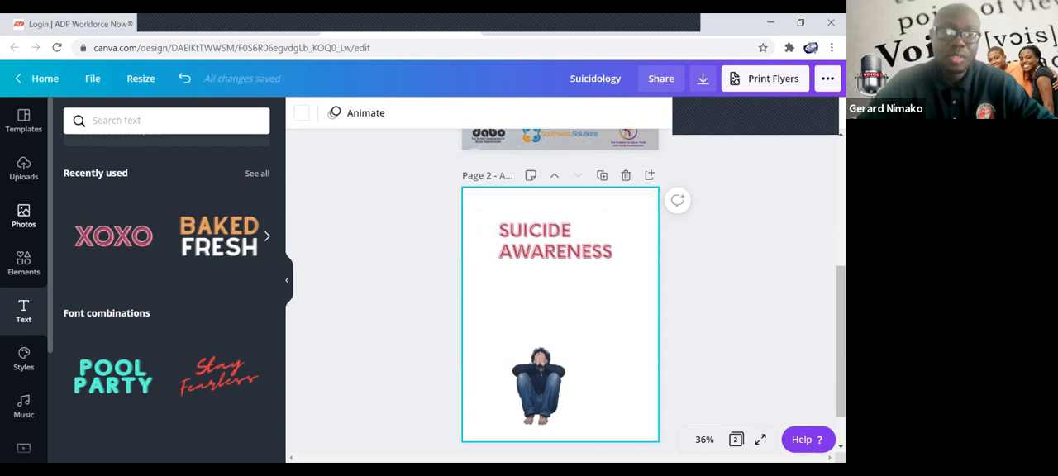
Try the yellow-to-orange gradient as the background of page 2.
{"action": "scroll", "coordinate": [24, 281], "scroll_direction": "down", "scroll_amount": 1}
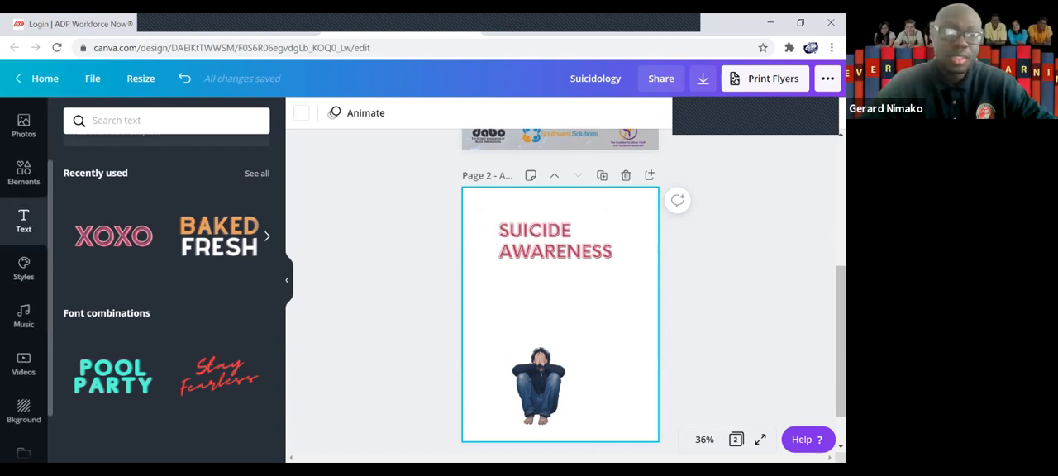
{"action": "scroll", "coordinate": [24, 281], "scroll_direction": "down", "scroll_amount": 3}
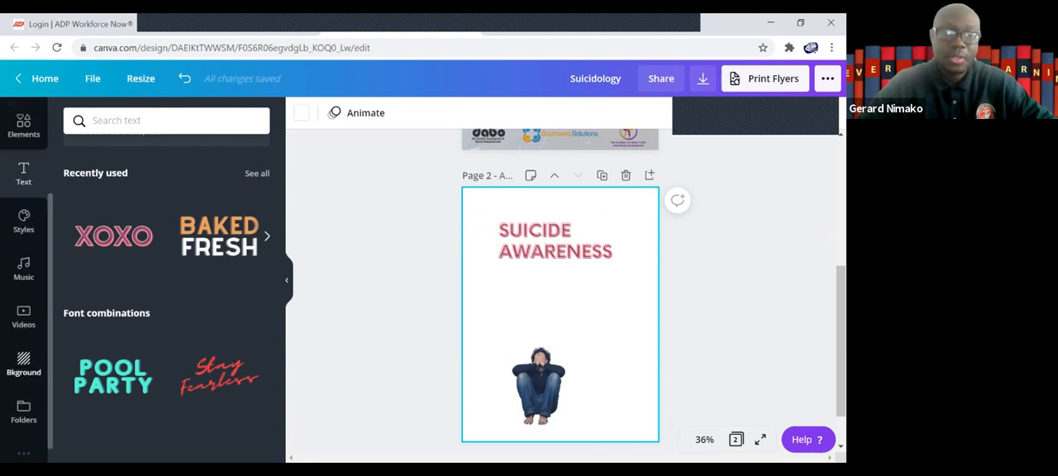
{"action": "left_click", "coordinate": [23, 364]}
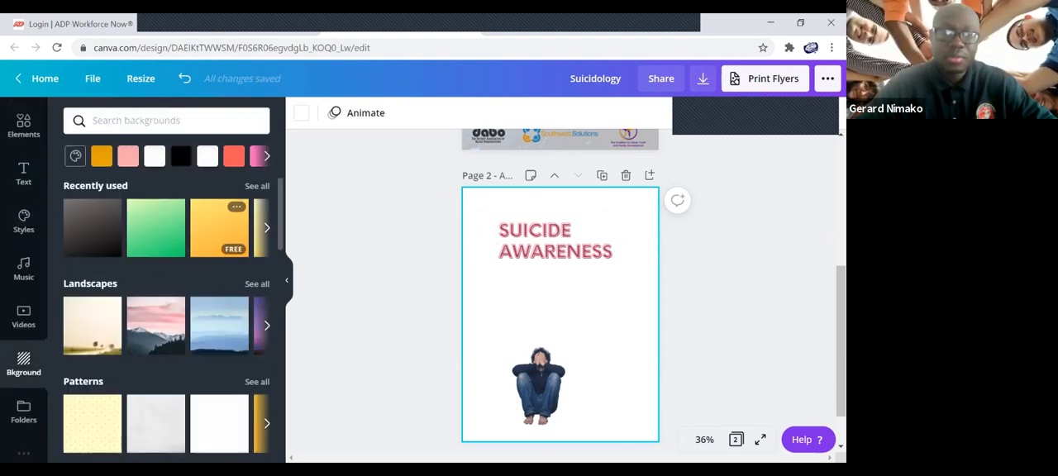
{"action": "left_click", "coordinate": [219, 227]}
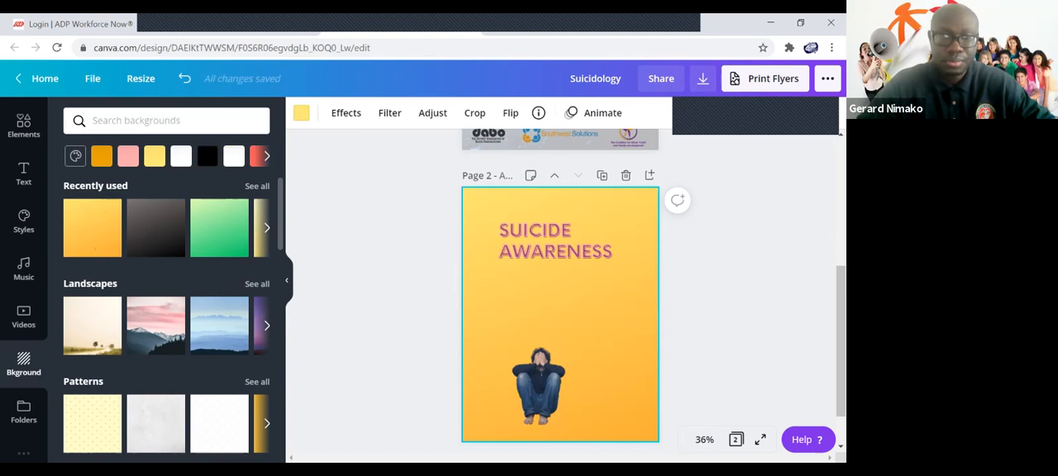
Set page 2's background to the light grey textured pattern and move the person photo slightly up and to the right.
{"action": "scroll", "coordinate": [165, 322], "scroll_direction": "down", "scroll_amount": 4}
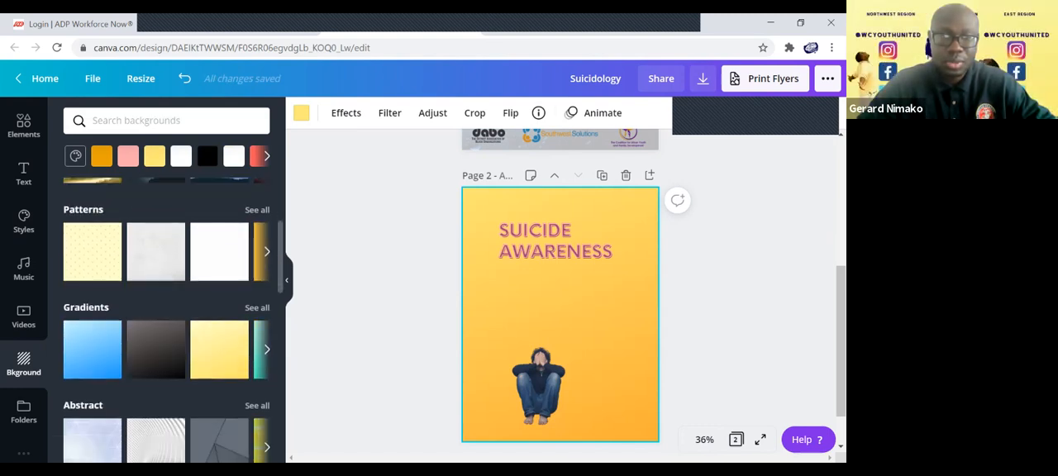
{"action": "left_click", "coordinate": [153, 252]}
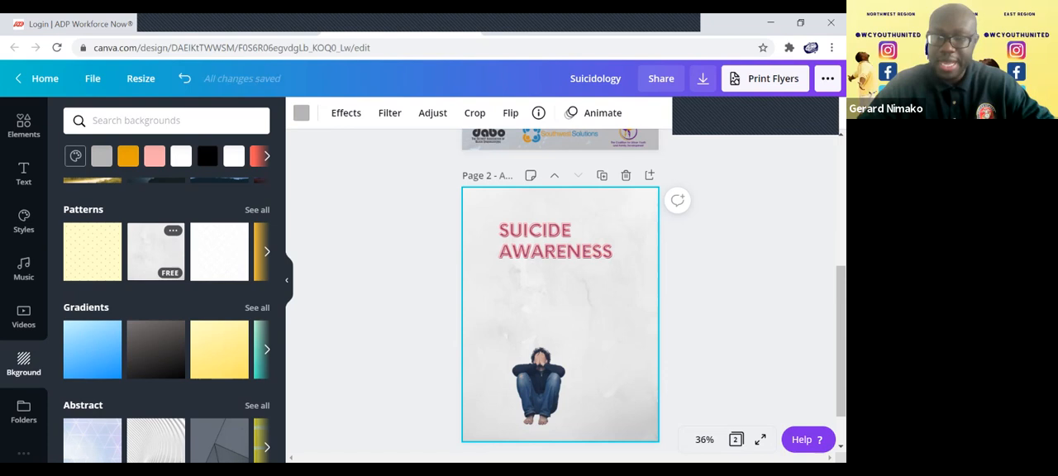
{"action": "left_click_drag", "start_coordinate": [539, 385], "coordinate": [550, 352]}
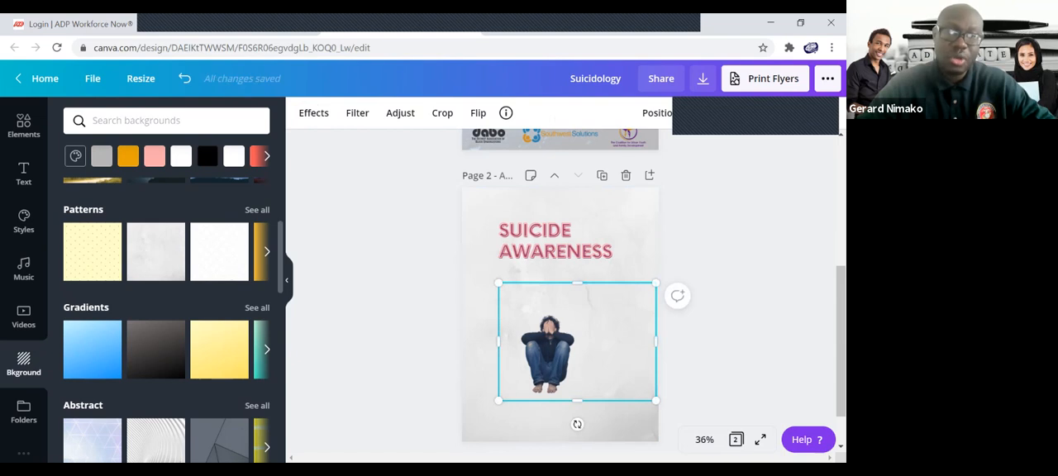
Add the uploaded Youth United logo to page 2 and shrink it into the page's upper-left corner.
{"action": "scroll", "coordinate": [165, 322], "scroll_direction": "up", "scroll_amount": 3}
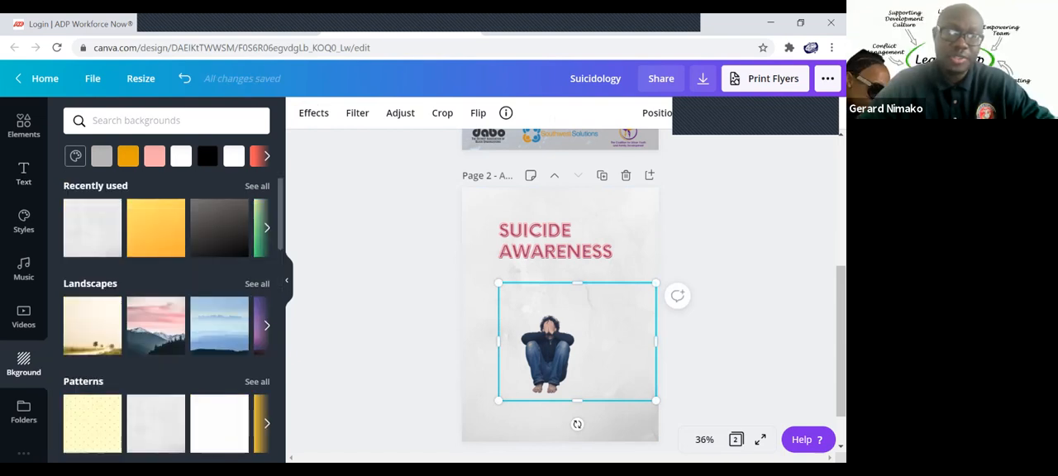
{"action": "scroll", "coordinate": [24, 273], "scroll_direction": "up", "scroll_amount": 3}
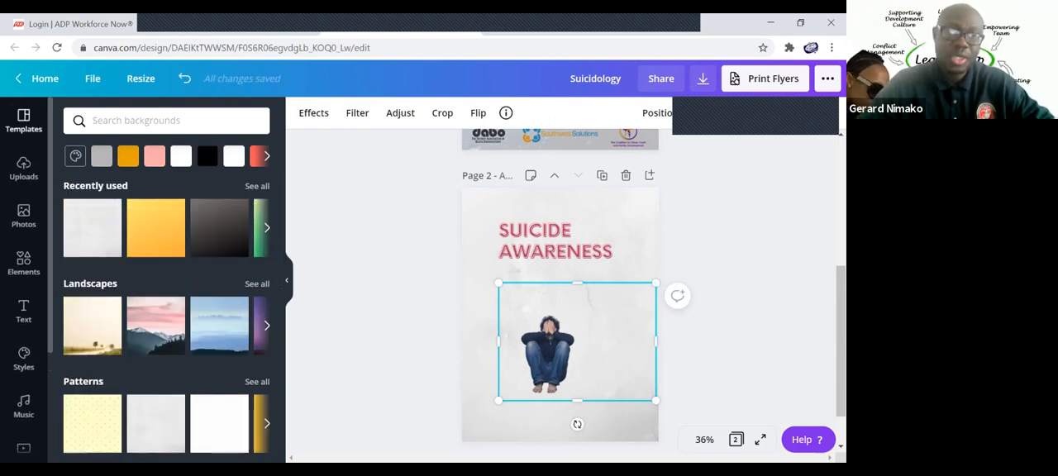
{"action": "left_click", "coordinate": [24, 168]}
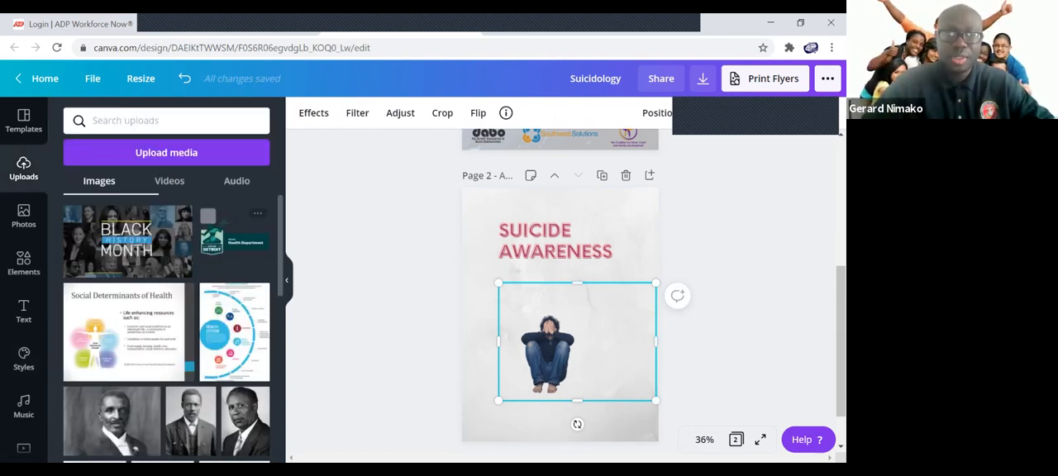
{"action": "scroll", "coordinate": [207, 289], "scroll_direction": "down", "scroll_amount": 1}
{"action": "scroll", "coordinate": [167, 328], "scroll_direction": "down", "scroll_amount": 2}
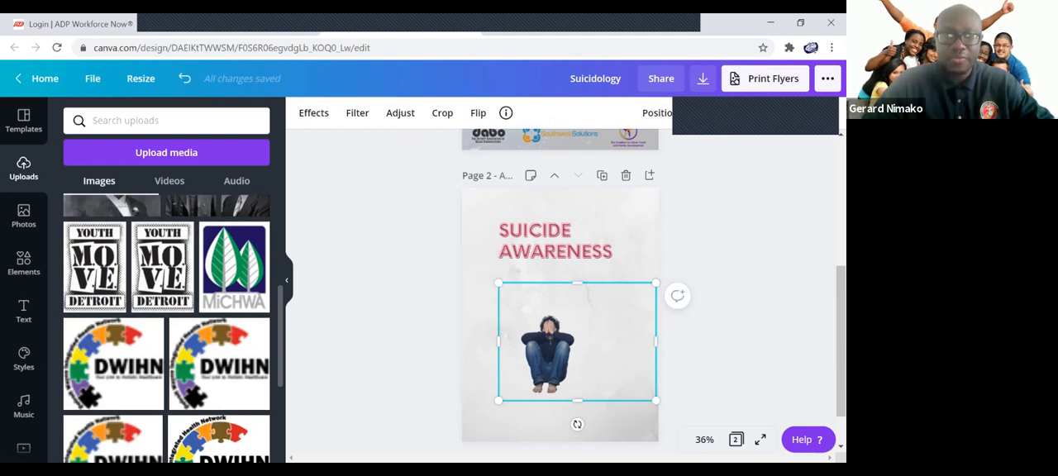
{"action": "scroll", "coordinate": [167, 328], "scroll_direction": "down", "scroll_amount": 1}
{"action": "scroll", "coordinate": [167, 328], "scroll_direction": "down", "scroll_amount": 1}
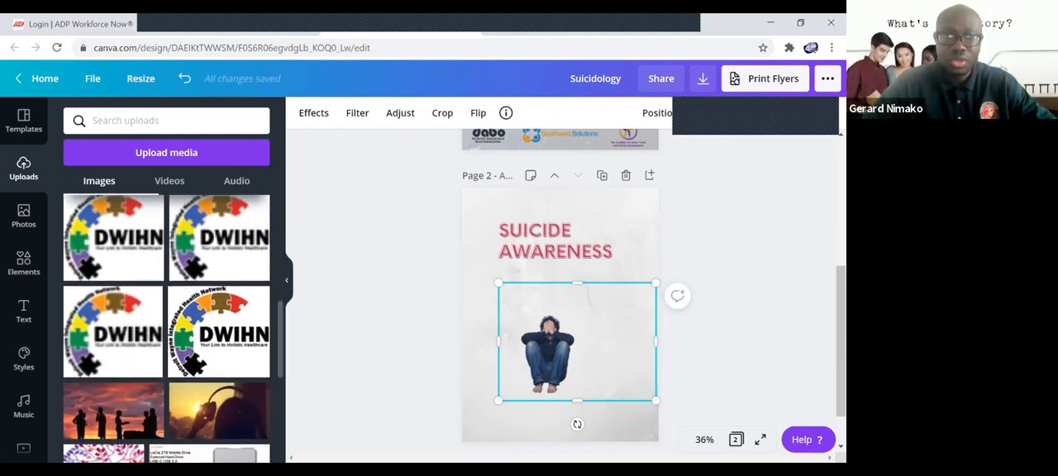
{"action": "scroll", "coordinate": [167, 328], "scroll_direction": "down", "scroll_amount": 5}
{"action": "scroll", "coordinate": [167, 328], "scroll_direction": "down", "scroll_amount": 3}
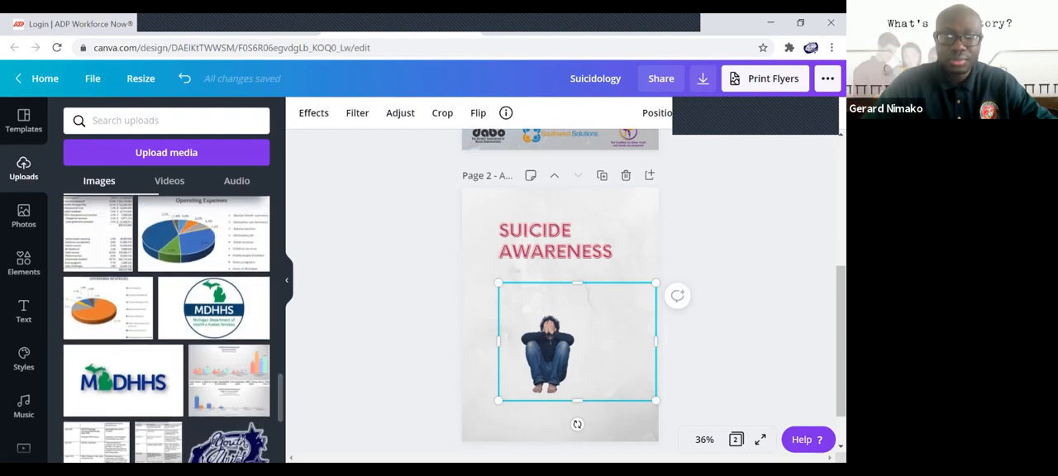
{"action": "scroll", "coordinate": [167, 328], "scroll_direction": "down", "scroll_amount": 3}
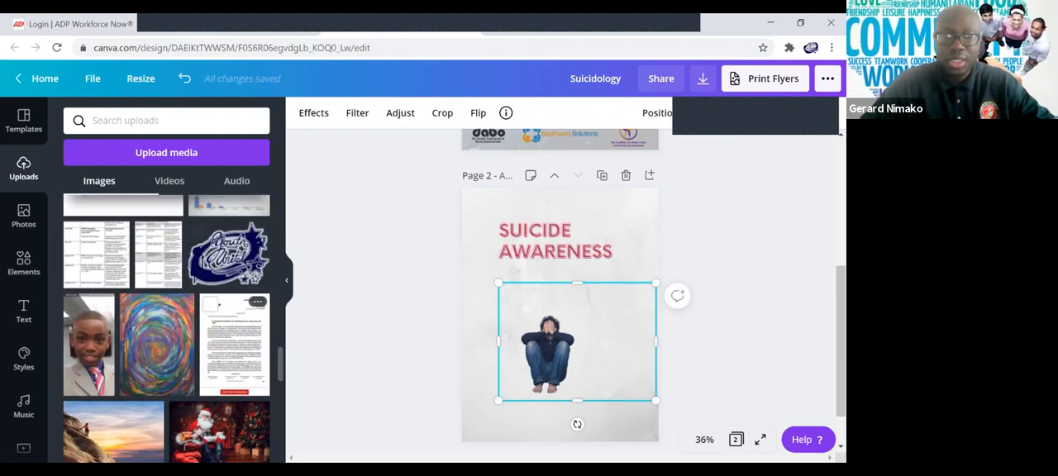
{"action": "left_click", "coordinate": [228, 253]}
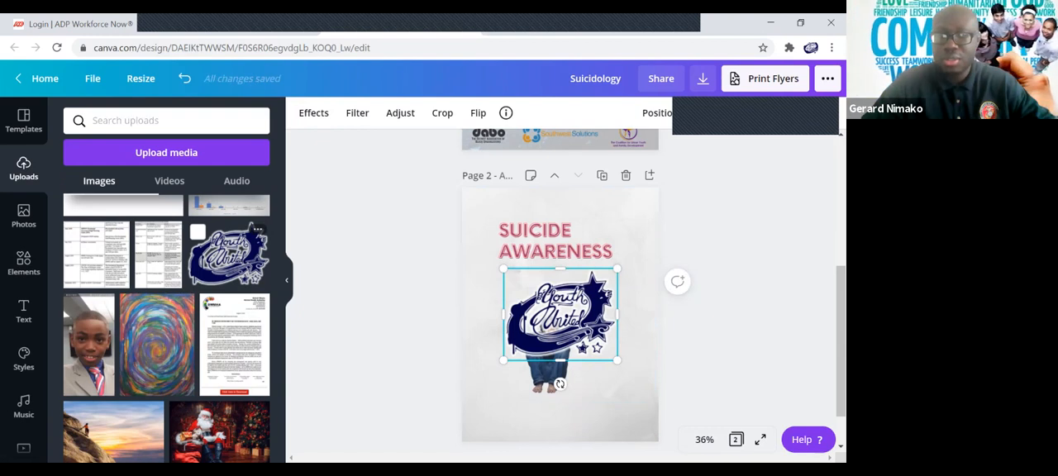
{"action": "left_click_drag", "start_coordinate": [617, 360], "coordinate": [486, 207]}
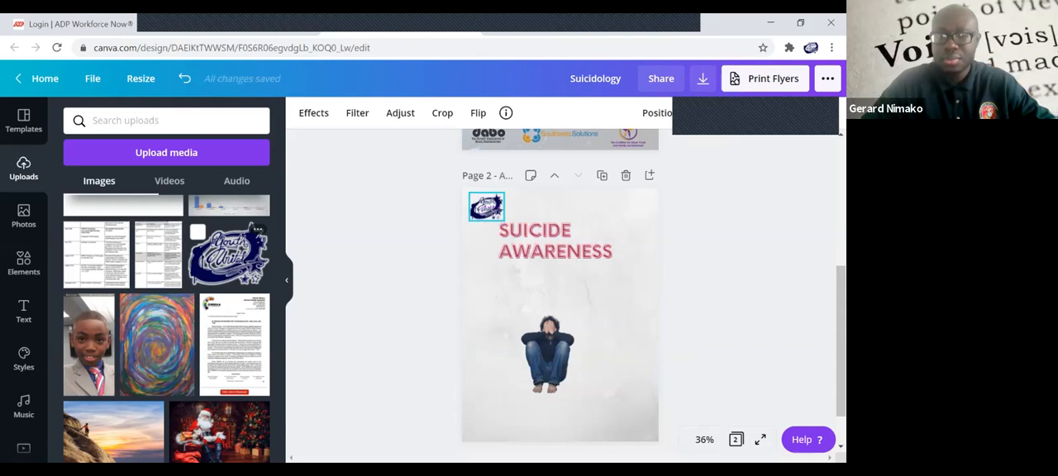
Move the SUICIDE AWARENESS heading slightly down and to the right, away from the logo.
{"action": "left_click", "coordinate": [556, 347]}
{"action": "left_click_drag", "start_coordinate": [555, 242], "coordinate": [560, 250]}
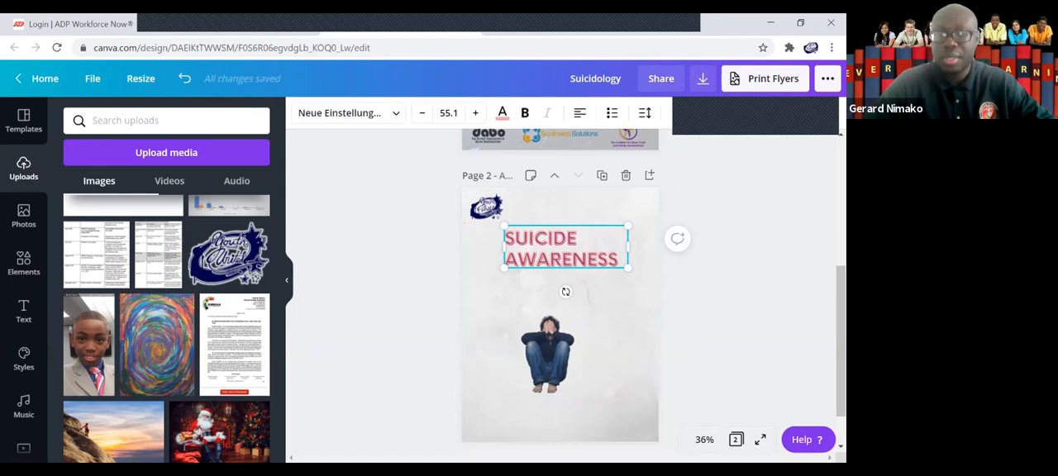
{"action": "left_click", "coordinate": [555, 344]}
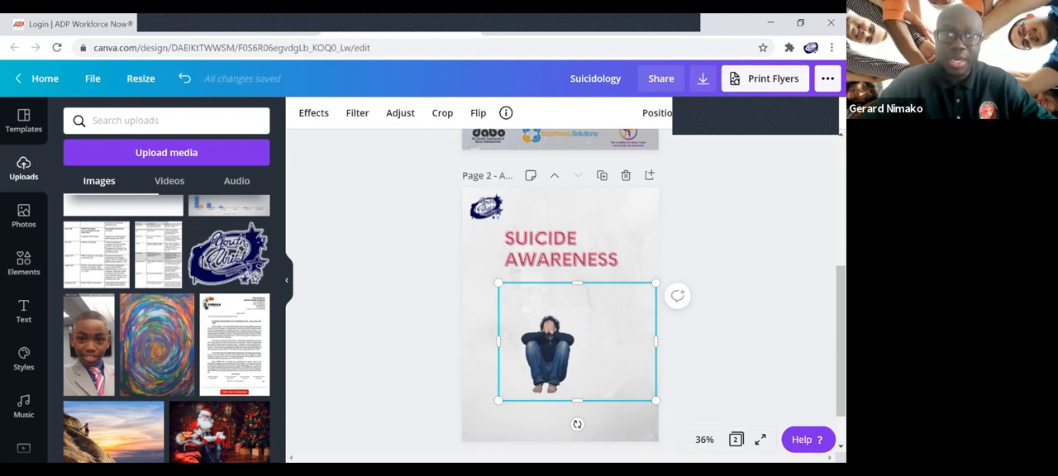
Look through the uploaded images for further logos to use on the flyer.
{"action": "scroll", "coordinate": [166, 331], "scroll_direction": "down", "scroll_amount": 10}
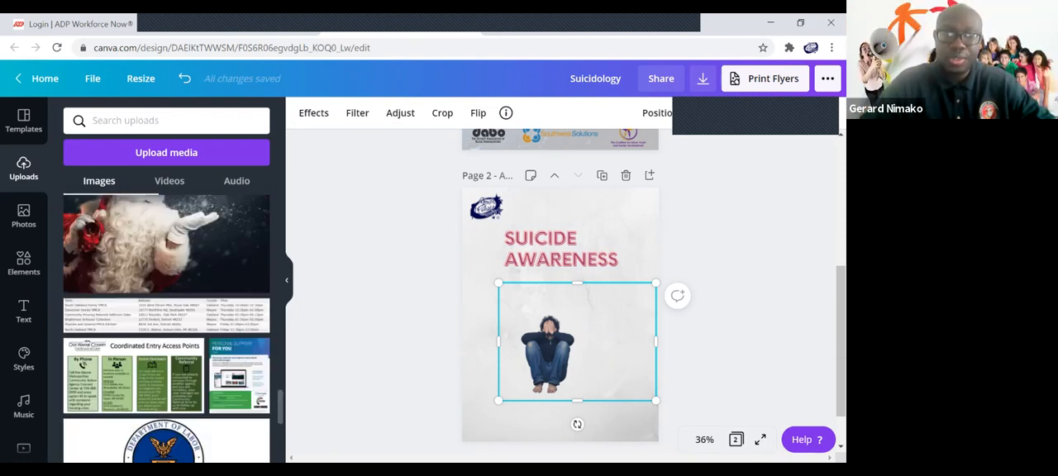
{"action": "scroll", "coordinate": [166, 330], "scroll_direction": "down", "scroll_amount": 10}
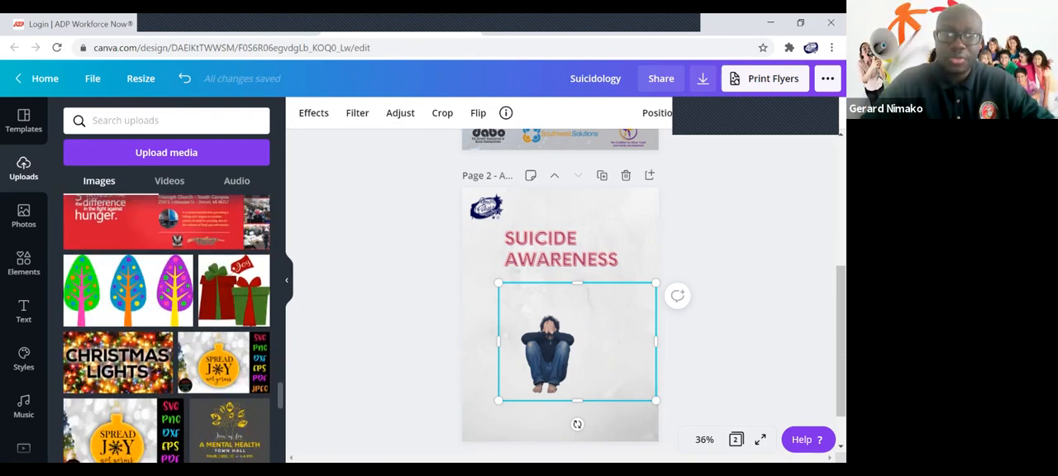
{"action": "scroll", "coordinate": [166, 331], "scroll_direction": "down", "scroll_amount": 2}
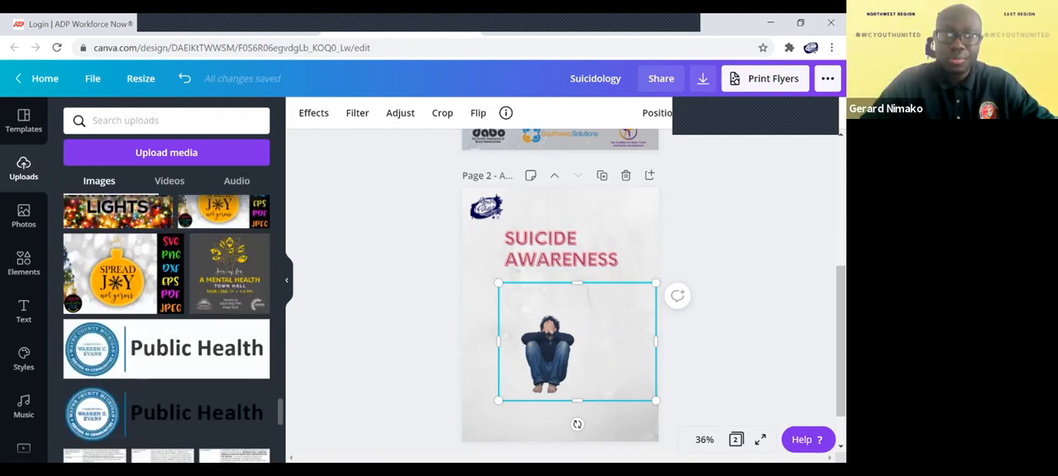
{"action": "scroll", "coordinate": [166, 330], "scroll_direction": "down", "scroll_amount": 2}
{"action": "scroll", "coordinate": [166, 330], "scroll_direction": "up", "scroll_amount": 15}
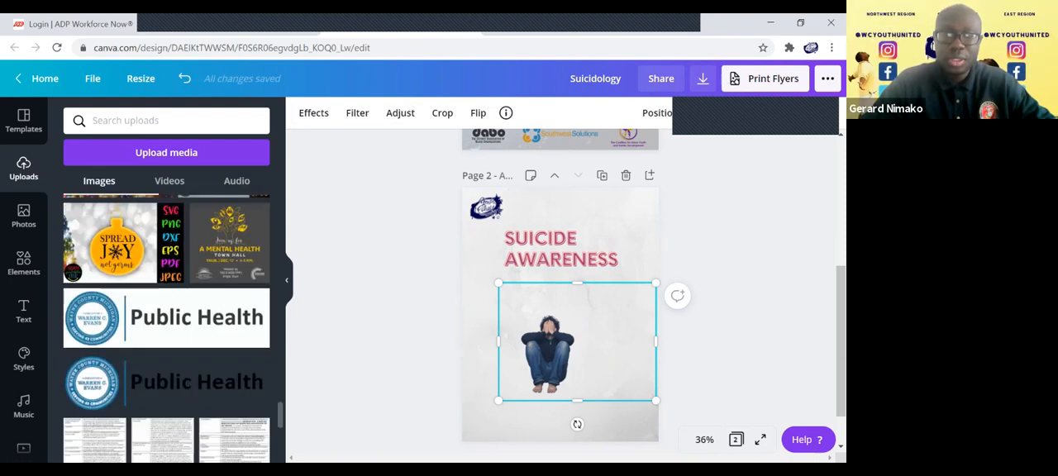
{"action": "scroll", "coordinate": [166, 331], "scroll_direction": "down", "scroll_amount": 2}
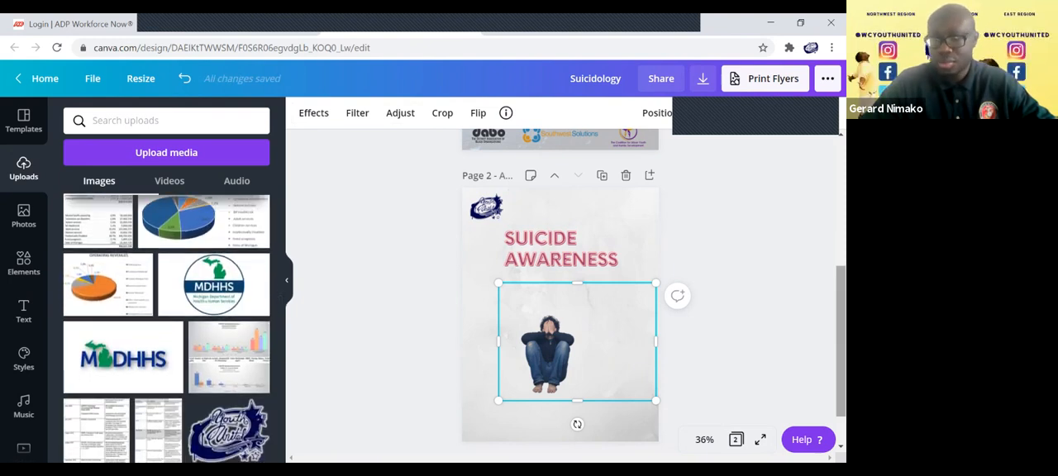
{"action": "left_click", "coordinate": [482, 371]}
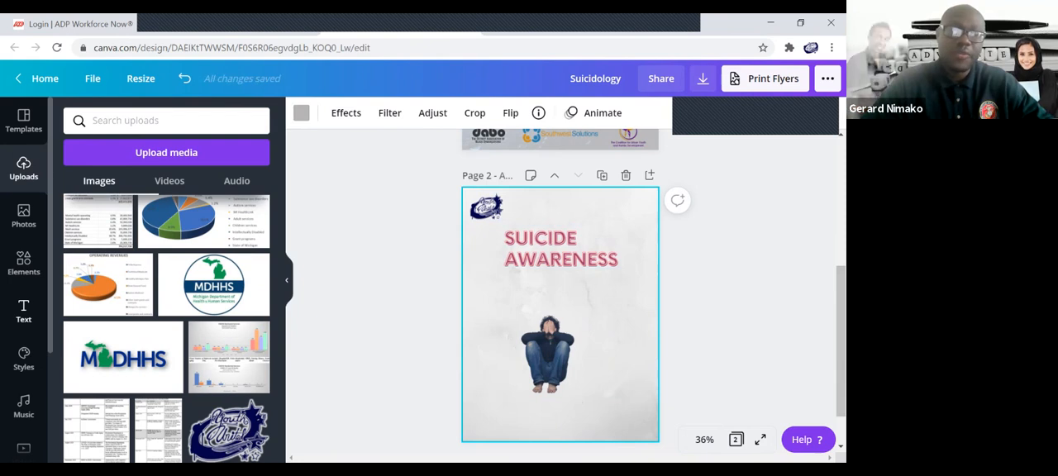
Add another pink XOXO styled text to page 2 and shrink it to size 23.9.
{"action": "left_click", "coordinate": [23, 312]}
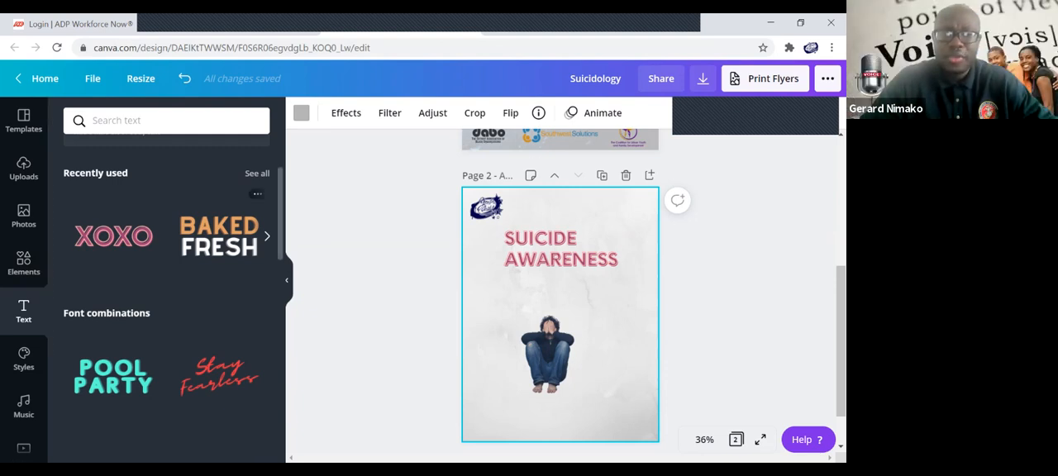
{"action": "left_click", "coordinate": [114, 237]}
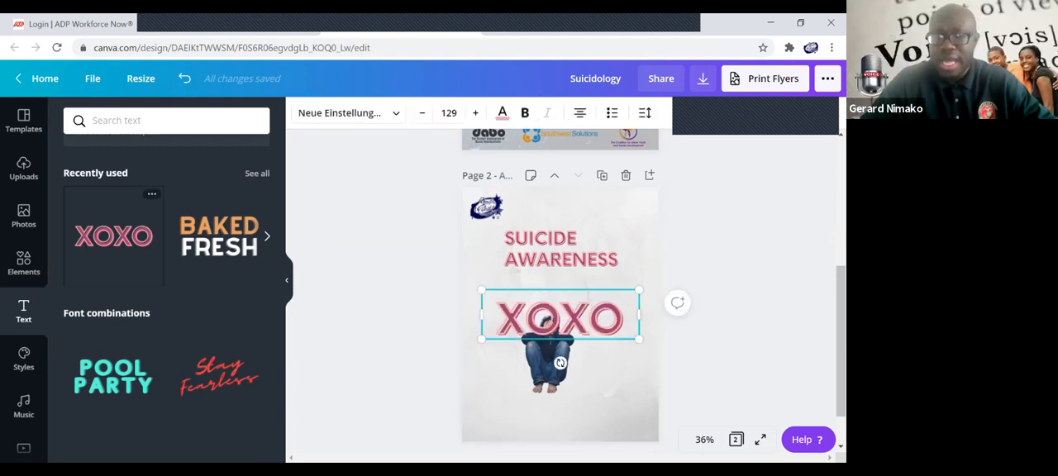
{"action": "left_click_drag", "start_coordinate": [639, 339], "coordinate": [512, 300]}
Replace the small XOXO text with "SAFETY WORKSHOP" and widen its box to about 2.3 so each word fits on one line.
{"action": "double_click", "coordinate": [496, 295]}
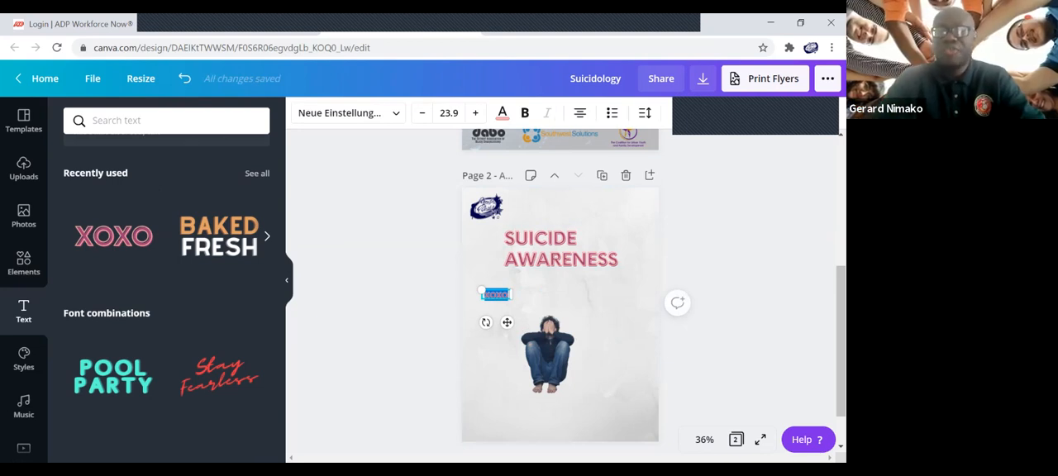
{"action": "type", "text": "SAFETY"}
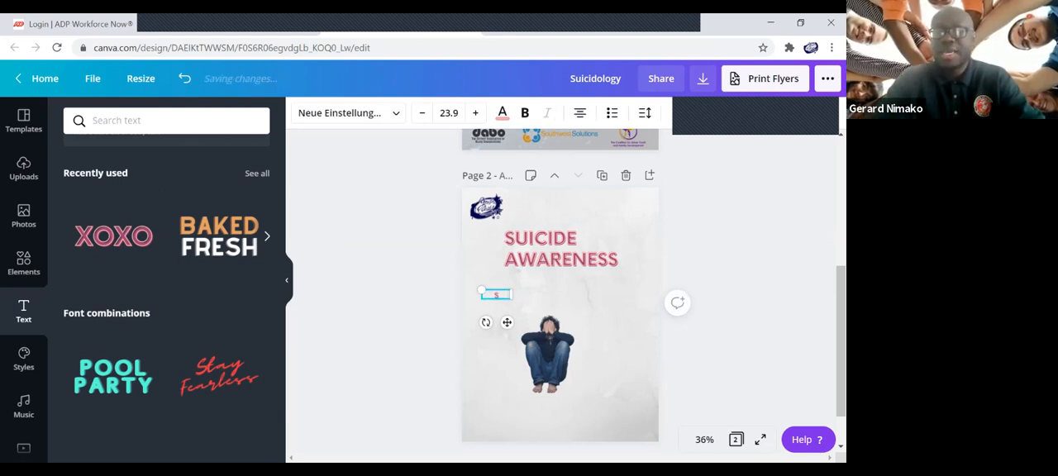
{"action": "type", "text": " WORK SHOP"}
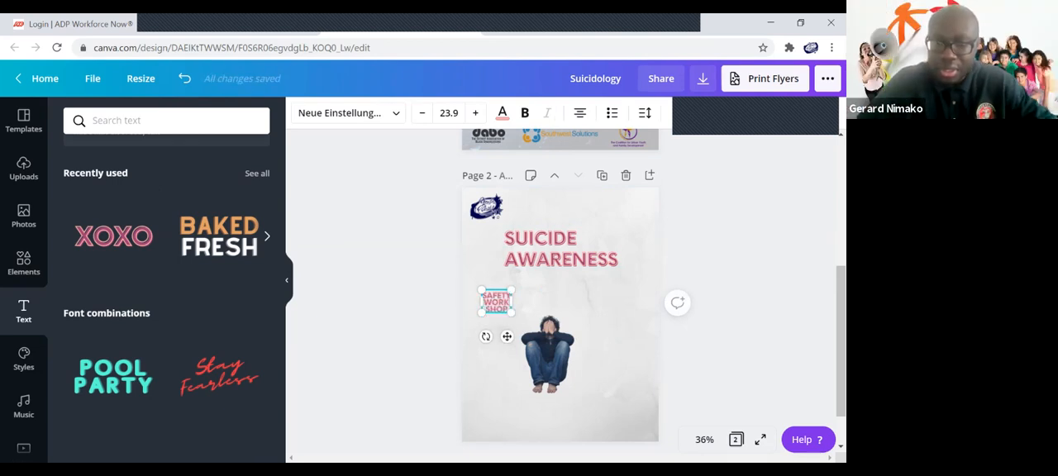
{"action": "left_click_drag", "start_coordinate": [514, 302], "coordinate": [535, 301]}
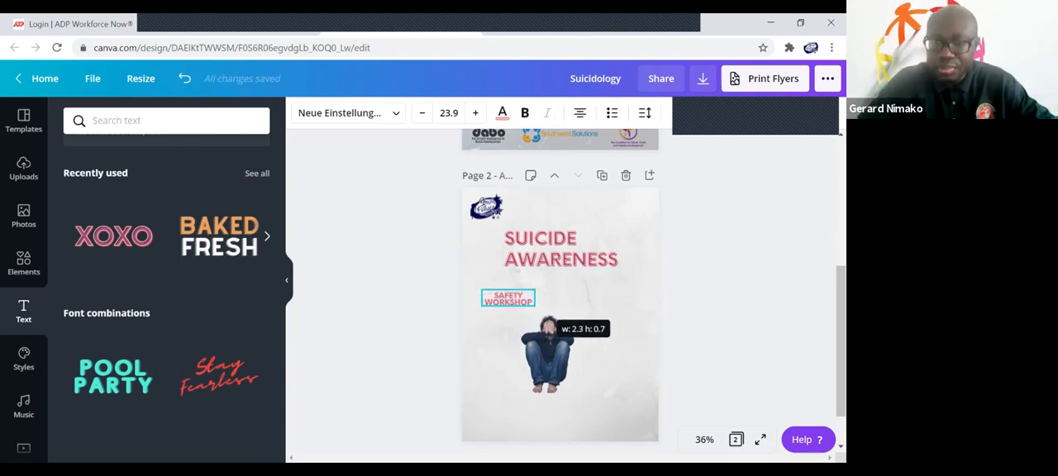
{"action": "left_click", "coordinate": [587, 298]}
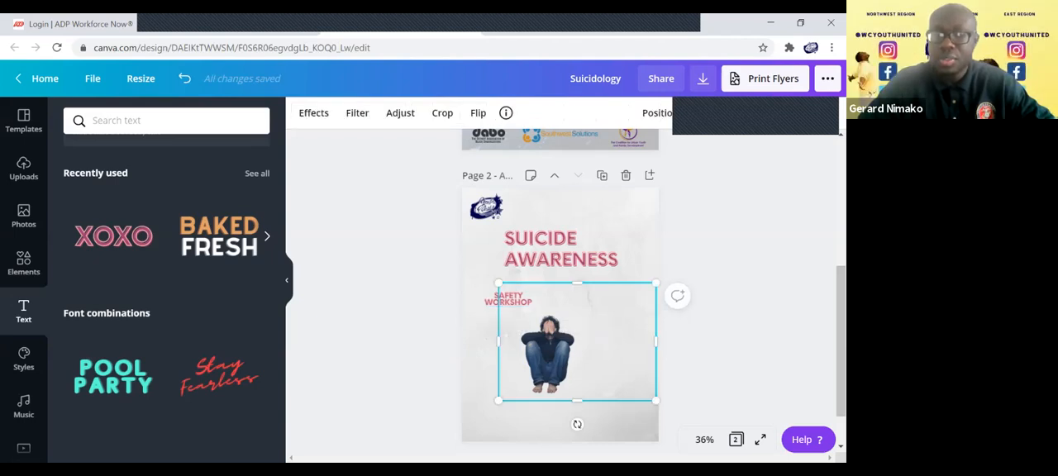
Place a copy of the SAFETY WORKSHOP text to its right at the same height and change the copy's wording to "RESOURCES".
{"action": "left_click", "coordinate": [508, 299]}
{"action": "left_click_drag", "start_coordinate": [519, 329], "coordinate": [611, 329]}
{"action": "double_click", "coordinate": [602, 299]}
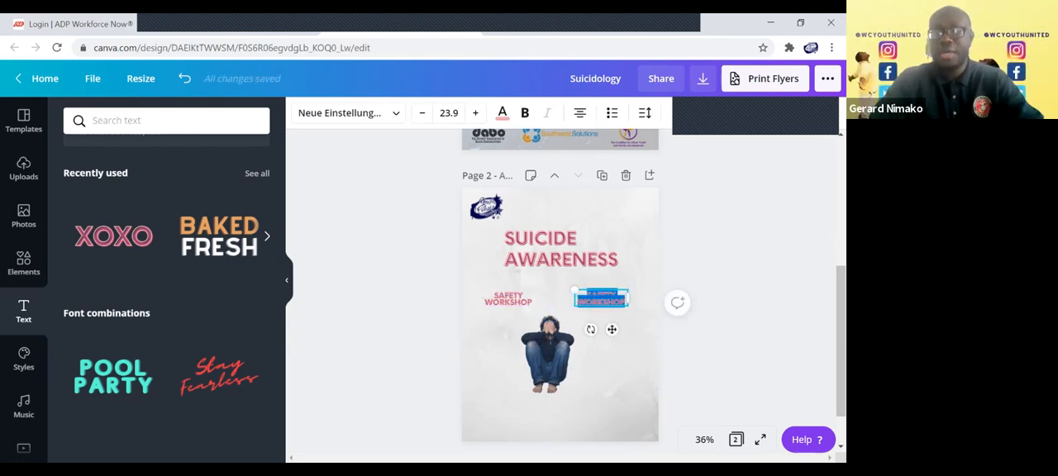
{"action": "type", "text": "RESOURCES"}
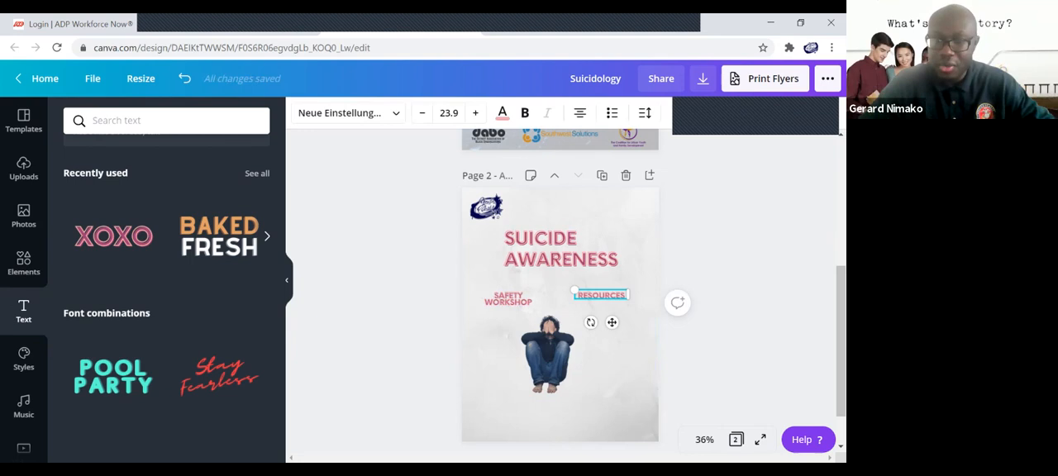
{"action": "left_click", "coordinate": [526, 418]}
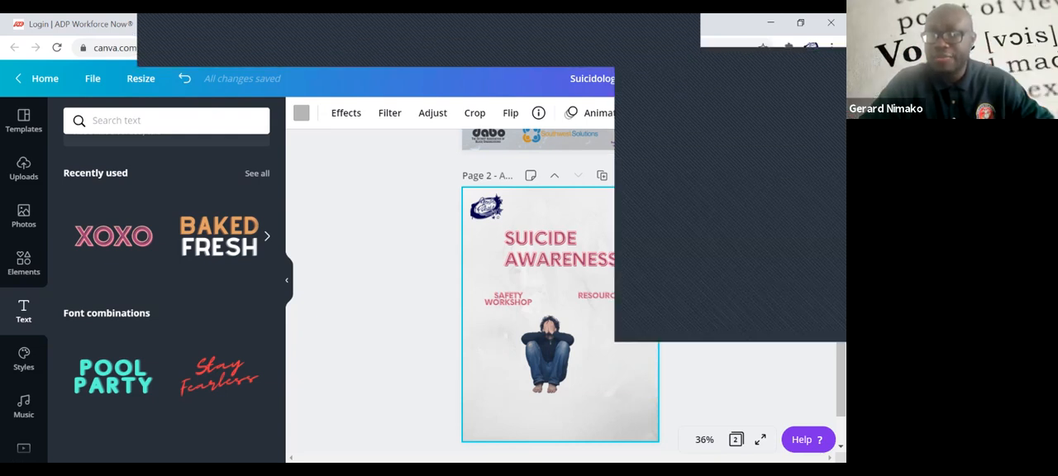
{"action": "double_click", "coordinate": [550, 353]}
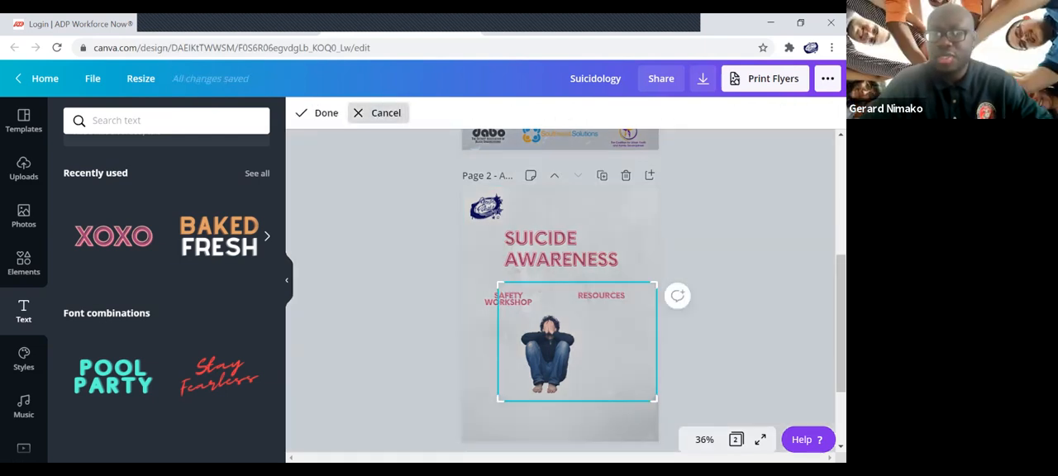
{"action": "left_click", "coordinate": [385, 112]}
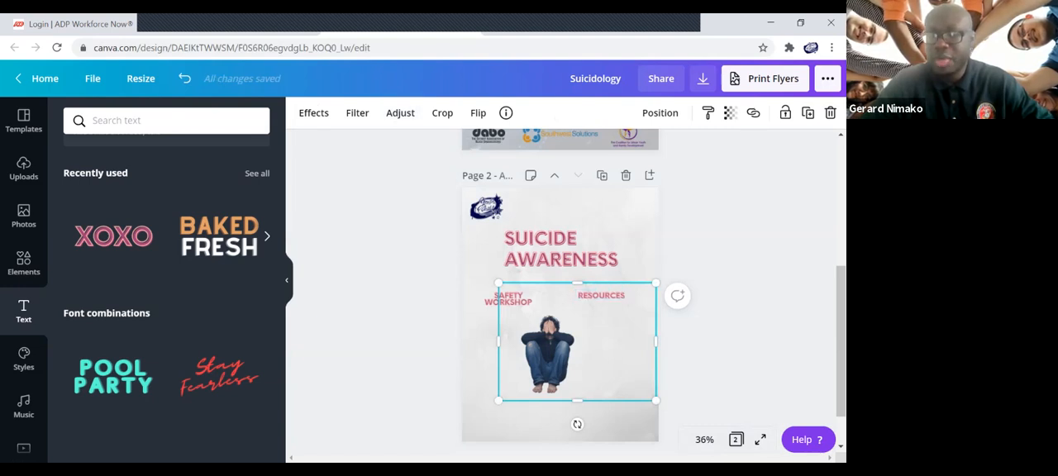
{"action": "left_click", "coordinate": [635, 268]}
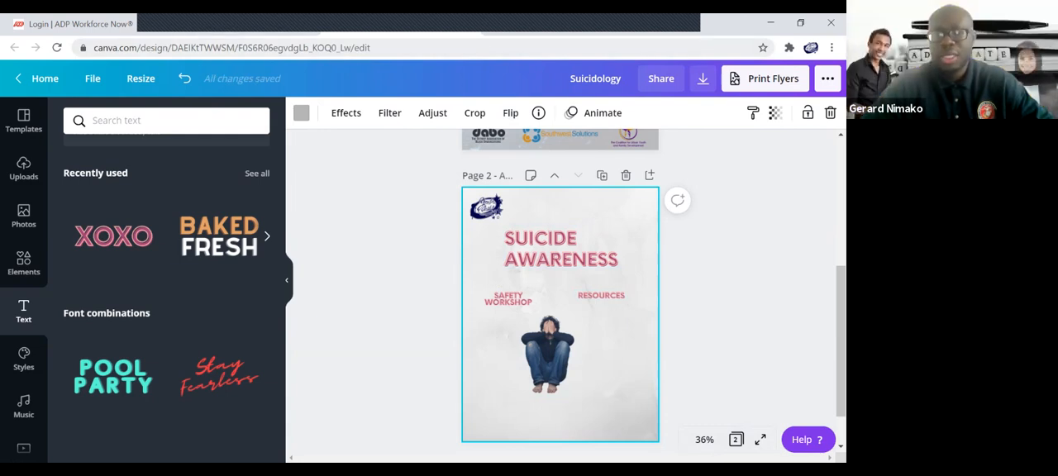
Copy the design's web address and add another pink XOXO styled text low on page 2, shrunk to size 22.2.
{"action": "left_click", "coordinate": [231, 48]}
{"action": "key", "text": "ctrl+c"}
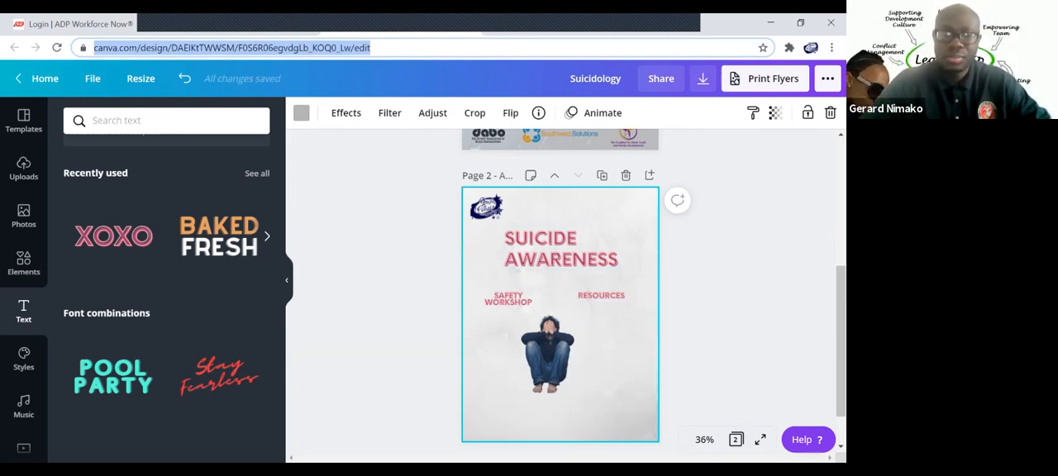
{"action": "left_click", "coordinate": [113, 236]}
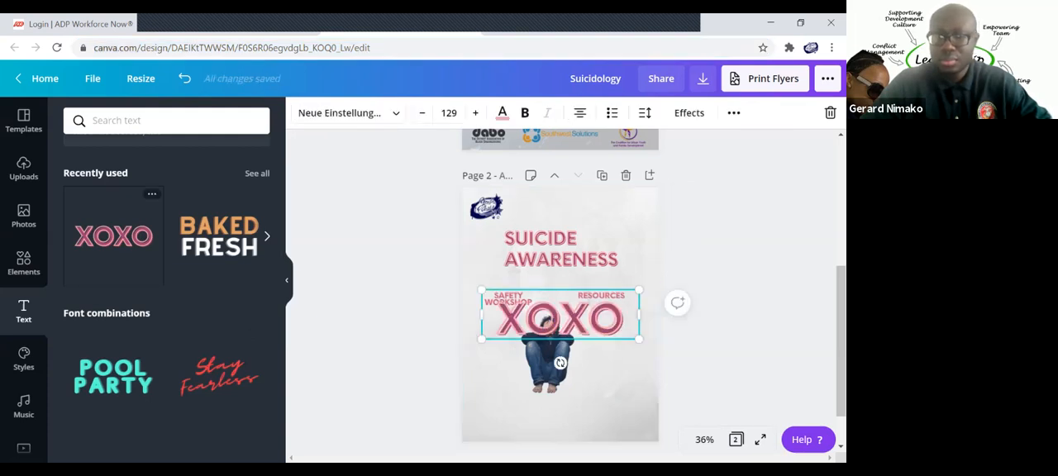
{"action": "left_click_drag", "start_coordinate": [560, 318], "coordinate": [555, 400]}
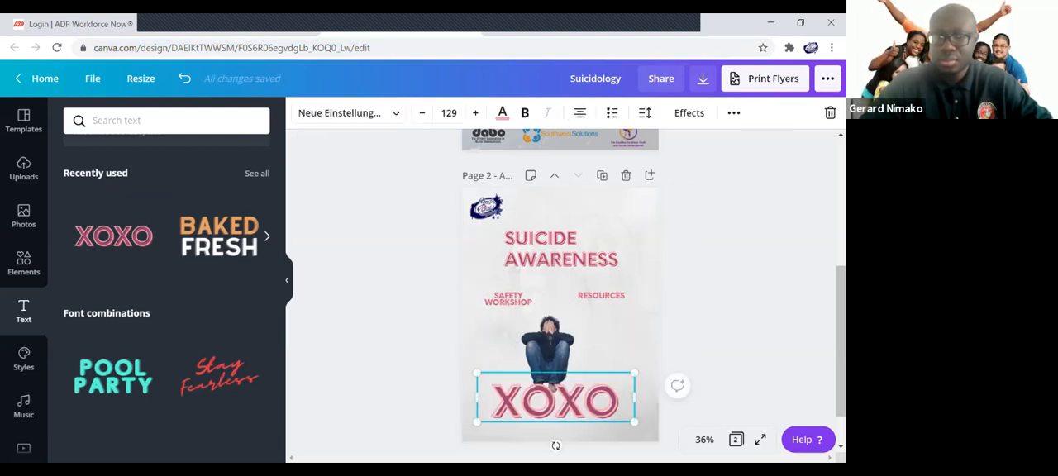
{"action": "left_click_drag", "start_coordinate": [634, 422], "coordinate": [505, 382]}
Replace the small XOXO text with "TO REGISTER CLICK:" followed by the copied design link.
{"action": "type", "text": "TO REGISTER CLICK"}
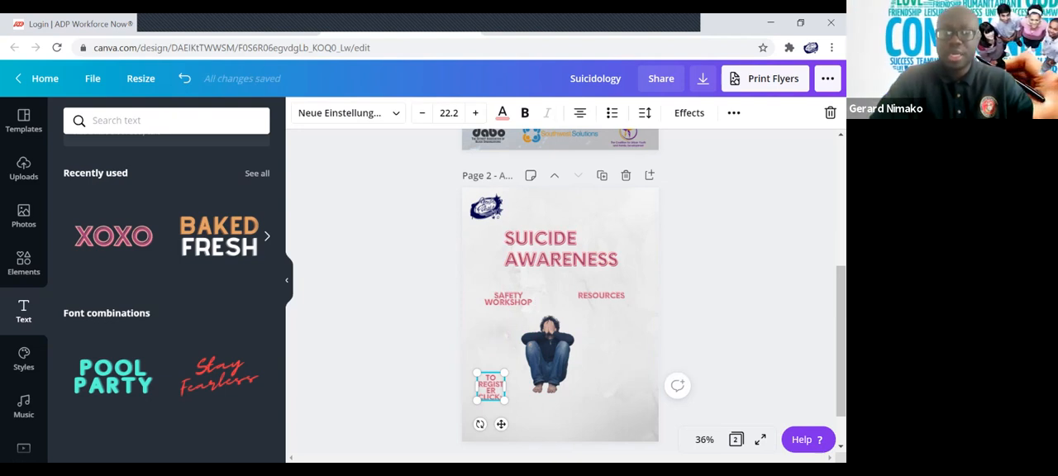
{"action": "type", "text": ":"}
{"action": "key", "text": "ctrl+v"}
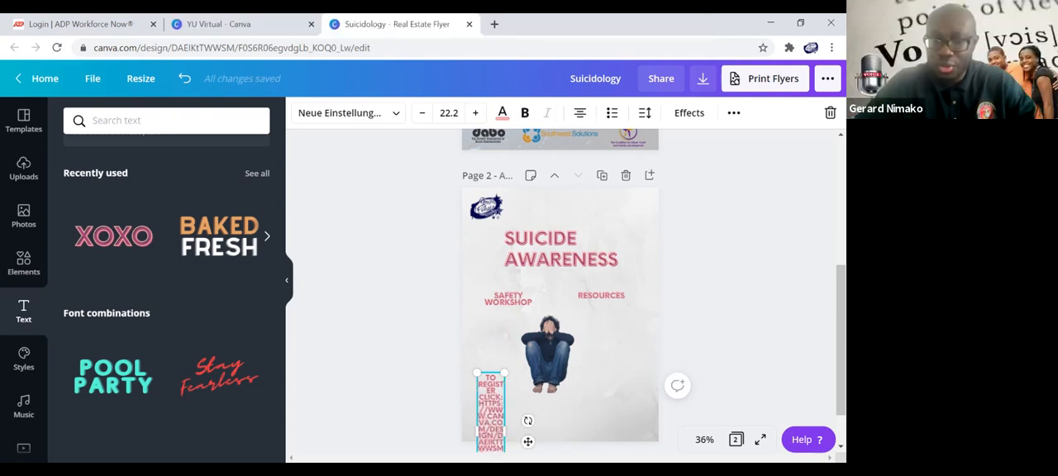
Widen the registration text box to about 7.3 and place it just below the seated man's feet.
{"action": "left_click_drag", "start_coordinate": [504, 413], "coordinate": [646, 386]}
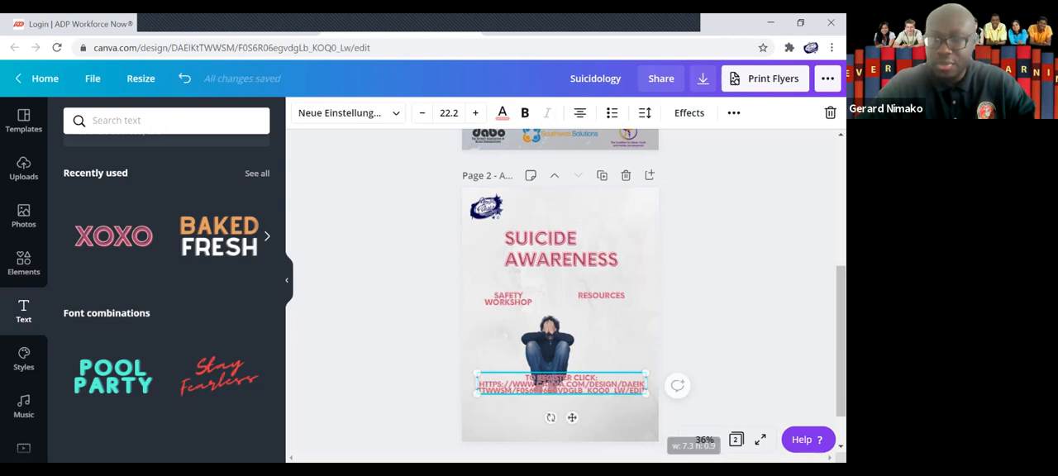
{"action": "left_click", "coordinate": [552, 418]}
{"action": "left_click_drag", "start_coordinate": [562, 384], "coordinate": [567, 413]}
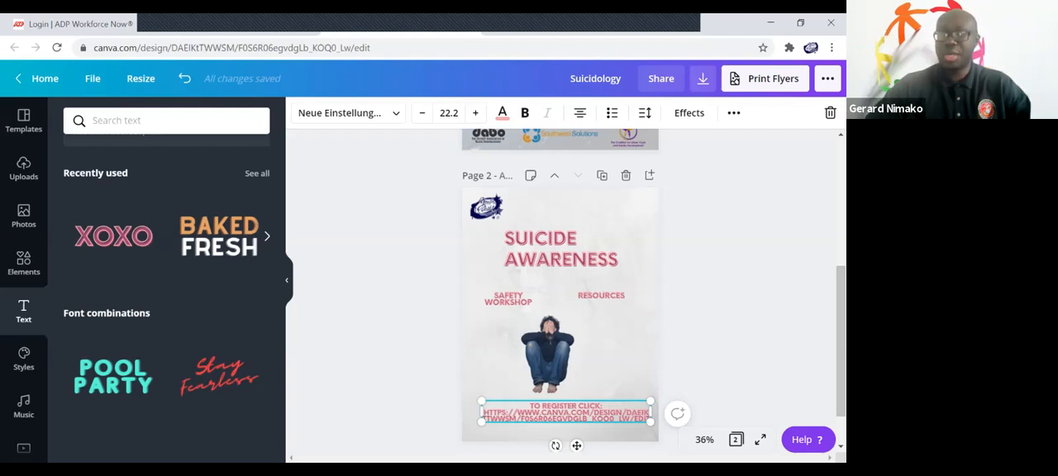
Download all pages of the design as a PDF Standard file.
{"action": "left_click", "coordinate": [702, 79]}
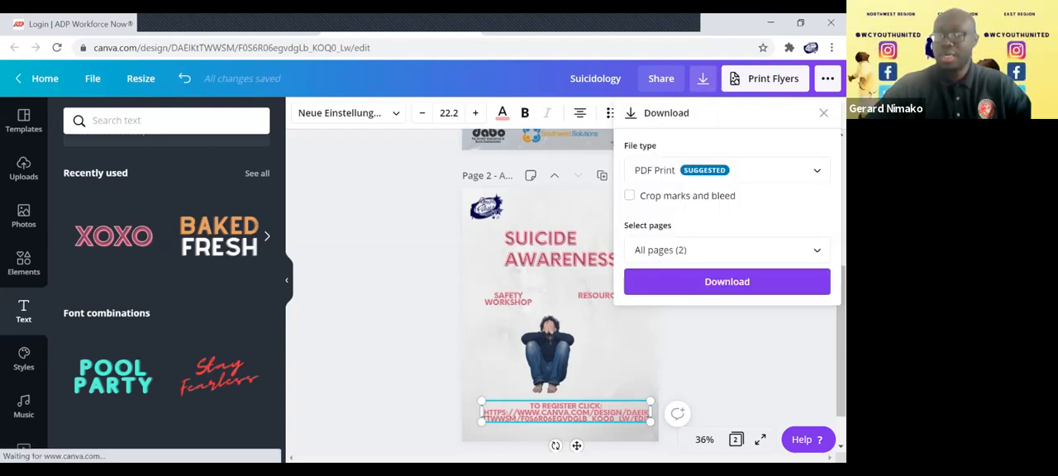
{"action": "left_click", "coordinate": [727, 170]}
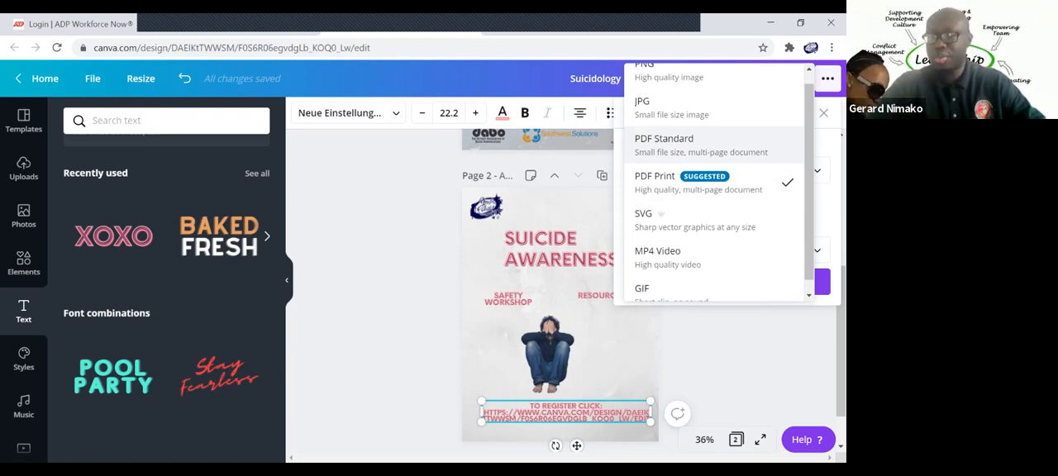
{"action": "left_click", "coordinate": [678, 144]}
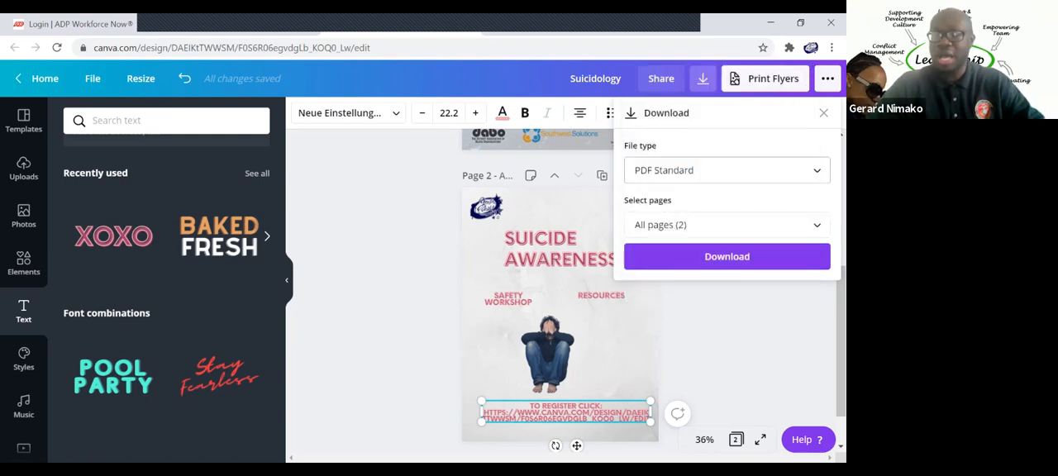
{"action": "left_click", "coordinate": [726, 256]}
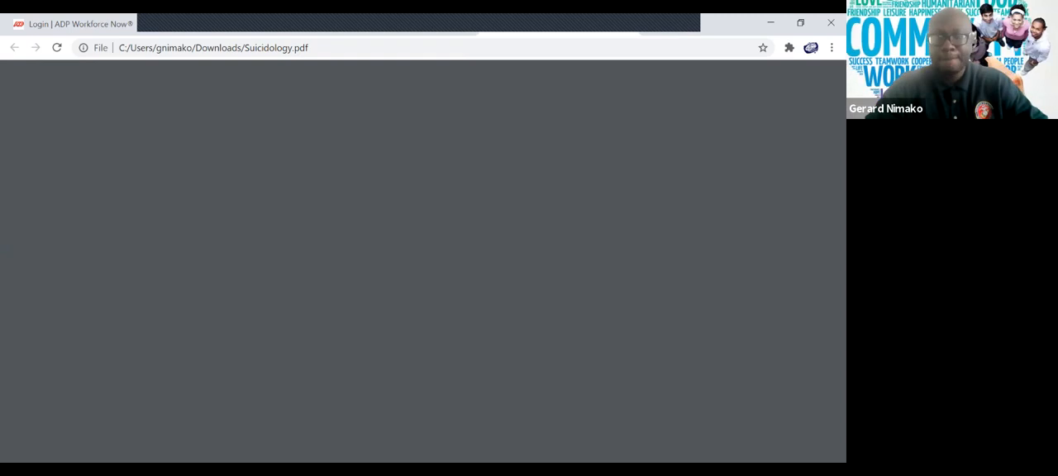
Review both pages of the downloaded Suicidology.pdf down to the registration link at the end of page 2.
{"action": "scroll", "coordinate": [516, 281], "scroll_direction": "down", "scroll_amount": 3}
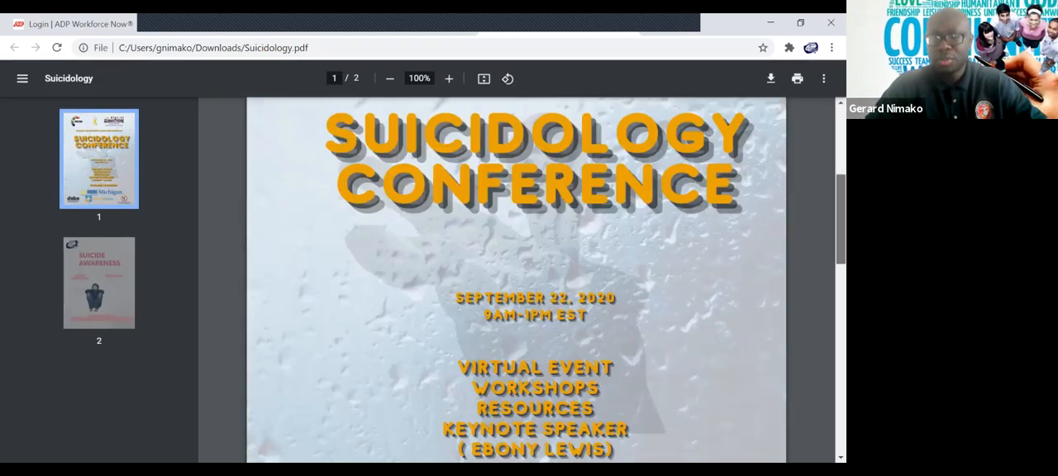
{"action": "scroll", "coordinate": [515, 281], "scroll_direction": "down", "scroll_amount": 10}
{"action": "scroll", "coordinate": [515, 281], "scroll_direction": "up", "scroll_amount": 1}
{"action": "scroll", "coordinate": [515, 281], "scroll_direction": "down", "scroll_amount": 1}
{"action": "scroll", "coordinate": [516, 281], "scroll_direction": "down", "scroll_amount": 6}
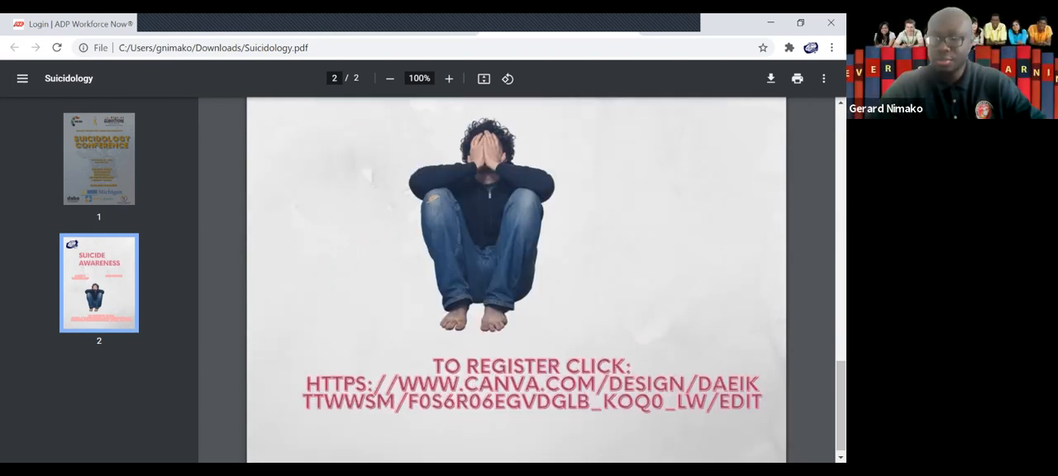
{"action": "scroll", "coordinate": [516, 281], "scroll_direction": "down", "scroll_amount": 1}
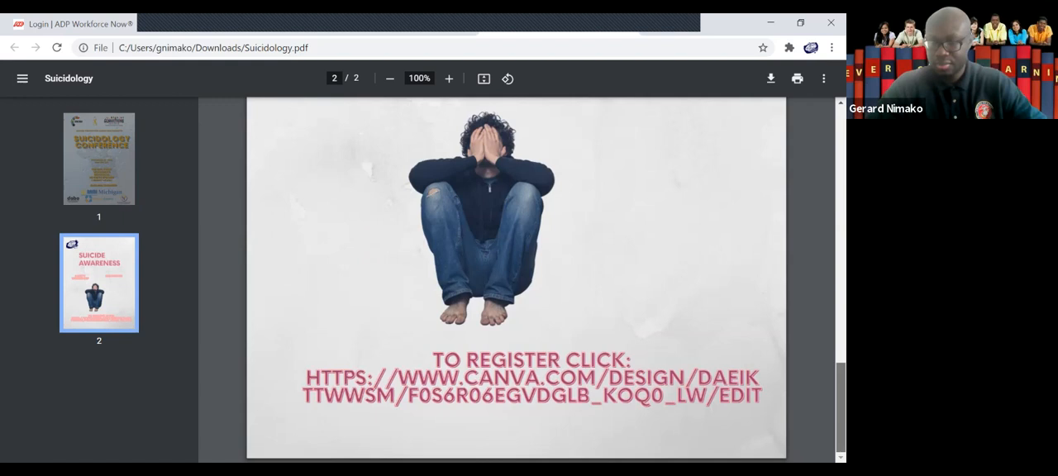
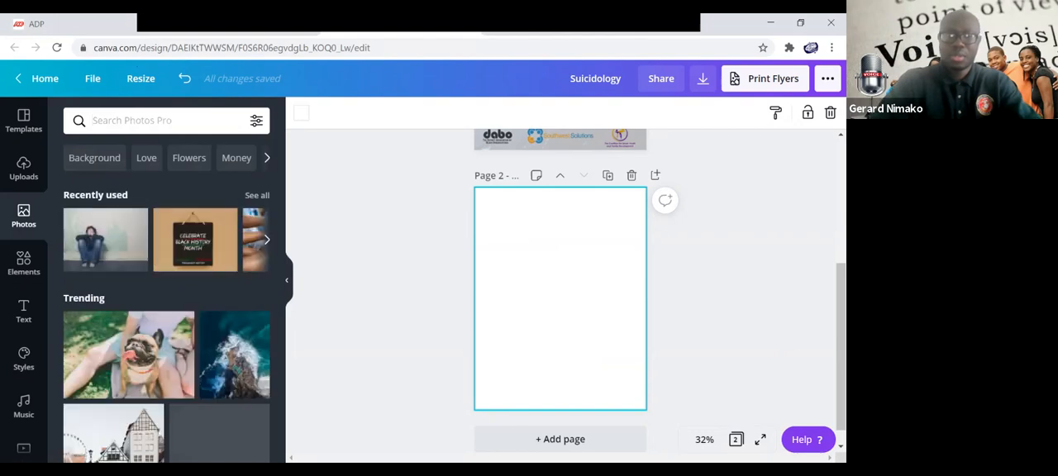
Search the photo library for "human trafficking".
{"action": "type", "text": "hua"}
{"action": "key", "text": "BackSpace"}
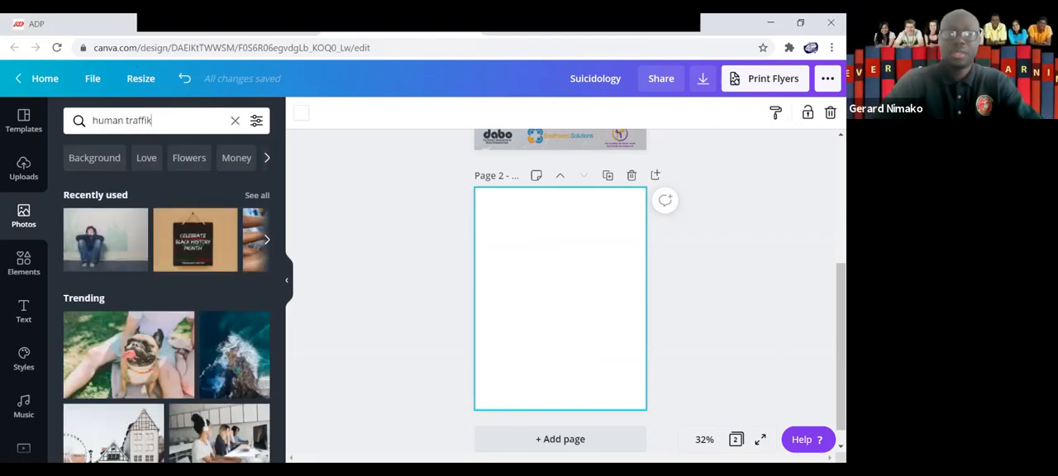
{"action": "type", "text": "man trafficking"}
{"action": "key", "text": "Return"}
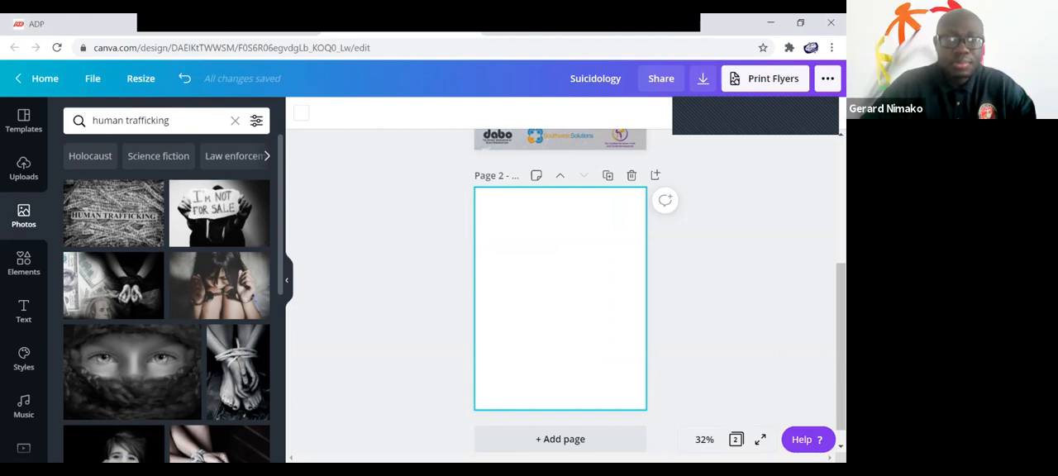
Try the human trafficking word cloud photo with the writing hand as page 2's background, and delete it.
{"action": "scroll", "coordinate": [166, 322], "scroll_direction": "down", "scroll_amount": 3}
{"action": "scroll", "coordinate": [166, 297], "scroll_direction": "down", "scroll_amount": 2}
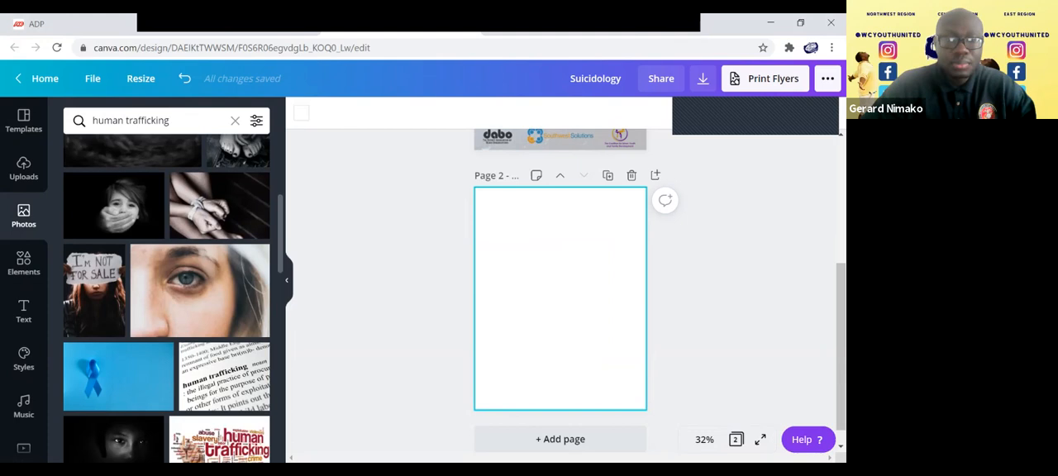
{"action": "scroll", "coordinate": [219, 248], "scroll_direction": "down", "scroll_amount": 4}
{"action": "left_click", "coordinate": [219, 161]}
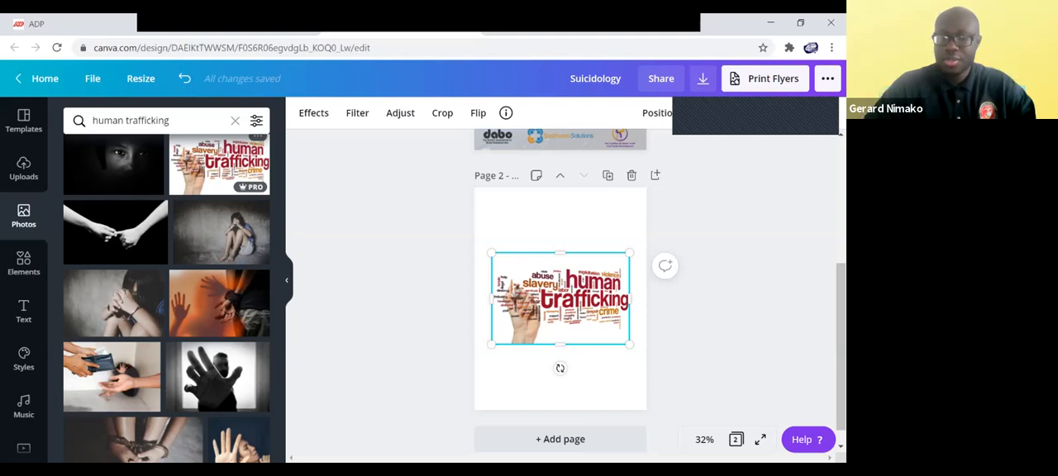
{"action": "right_click", "coordinate": [568, 297]}
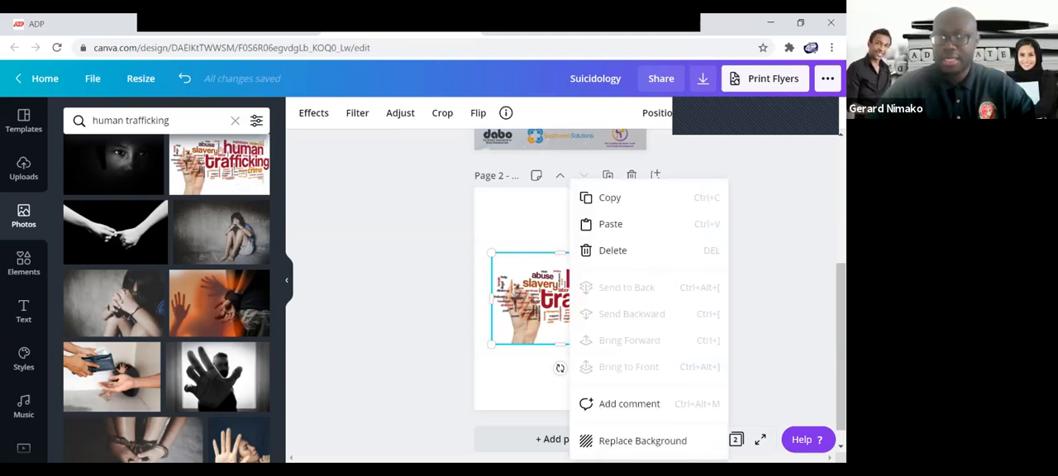
{"action": "left_click", "coordinate": [642, 441]}
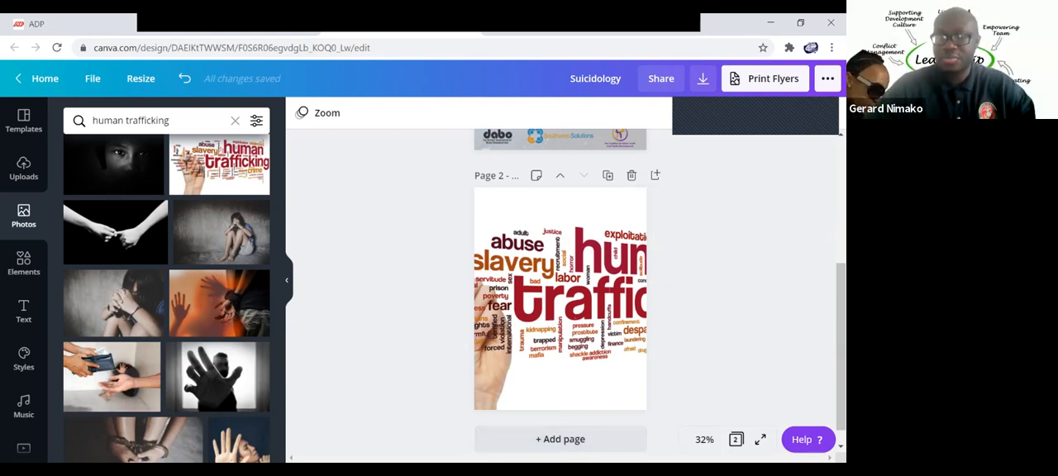
{"action": "left_click", "coordinate": [568, 306]}
{"action": "key", "text": "Delete"}
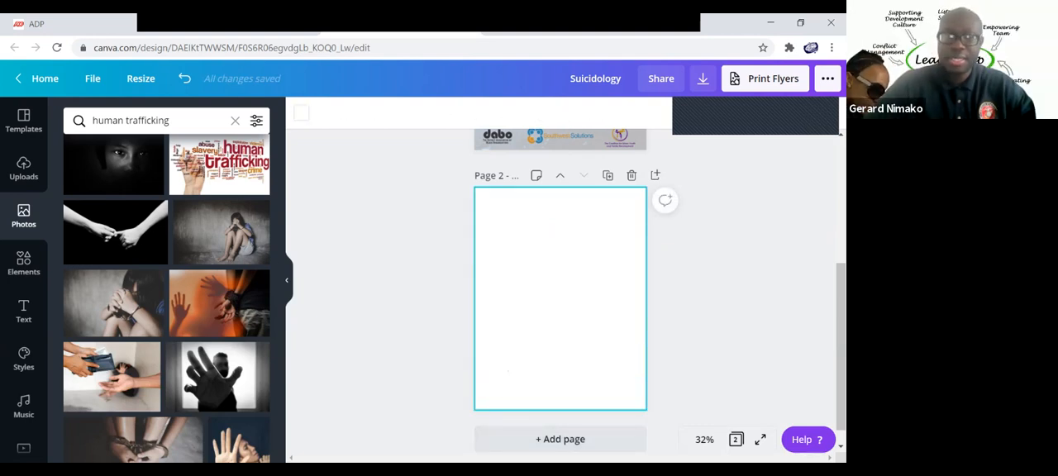
Add the word cloud photo with the writing hand to page 2 again and try the Background Remover on it.
{"action": "left_click", "coordinate": [219, 165]}
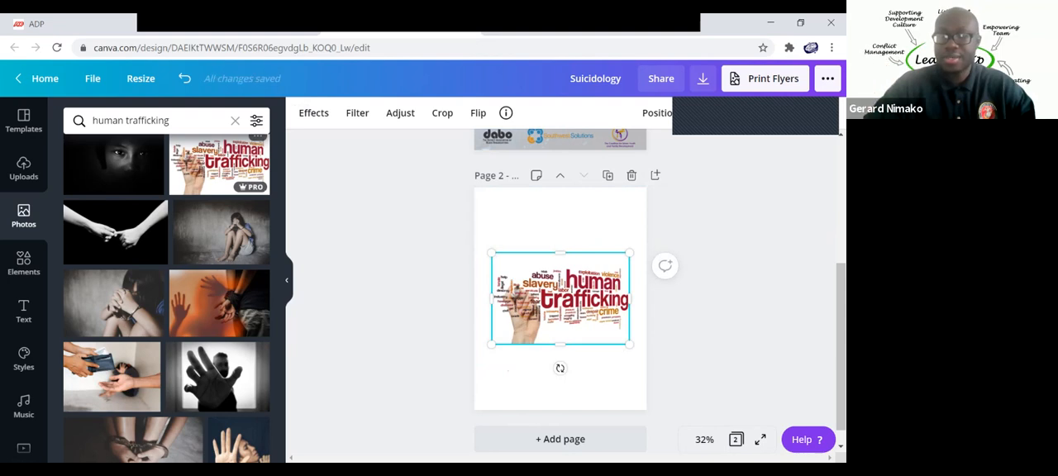
{"action": "left_click", "coordinate": [545, 221]}
{"action": "left_click", "coordinate": [560, 298]}
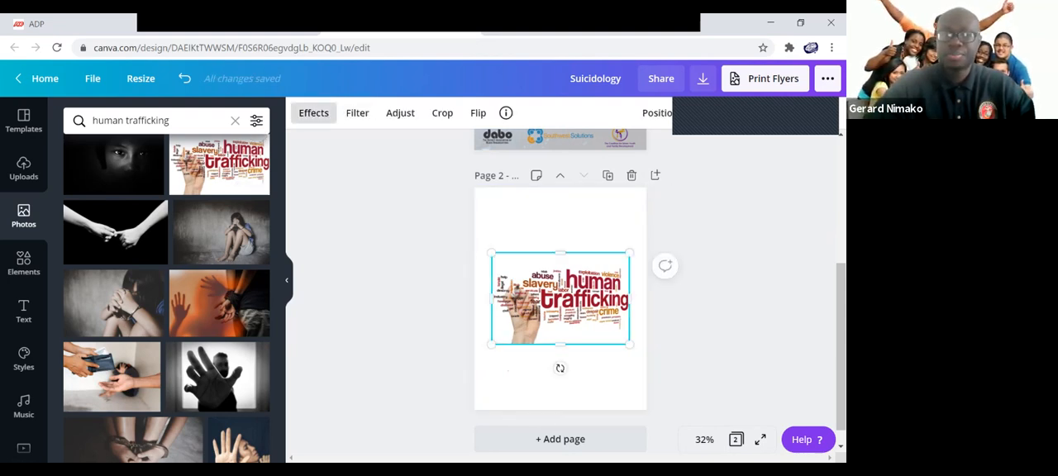
{"action": "left_click", "coordinate": [314, 112]}
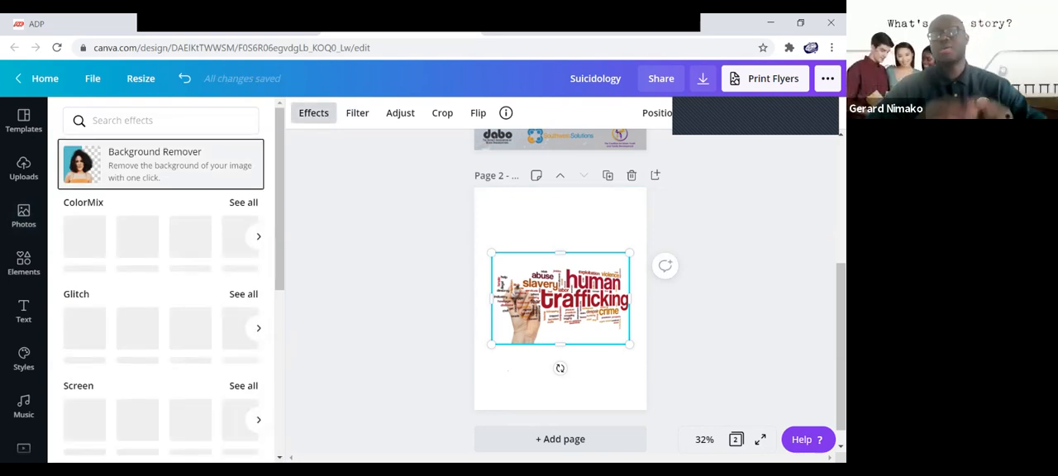
{"action": "left_click", "coordinate": [157, 164]}
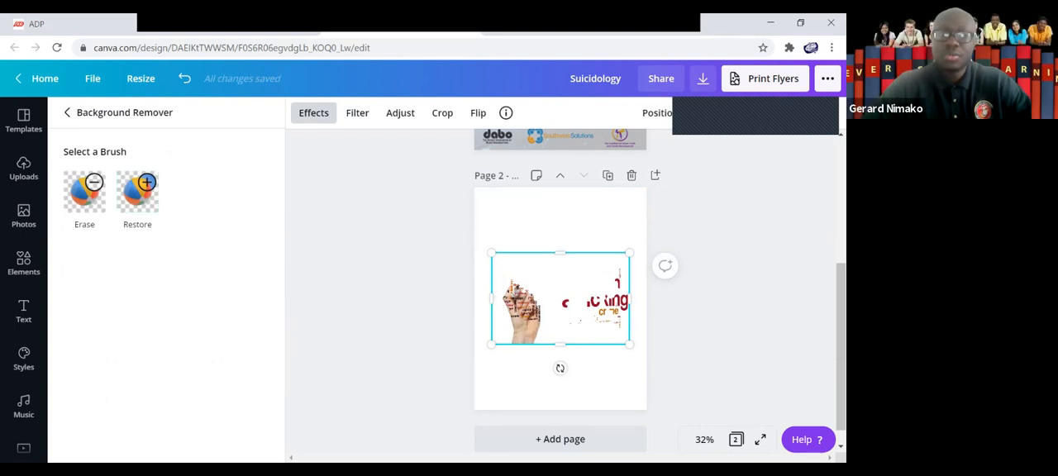
{"action": "left_click", "coordinate": [23, 216]}
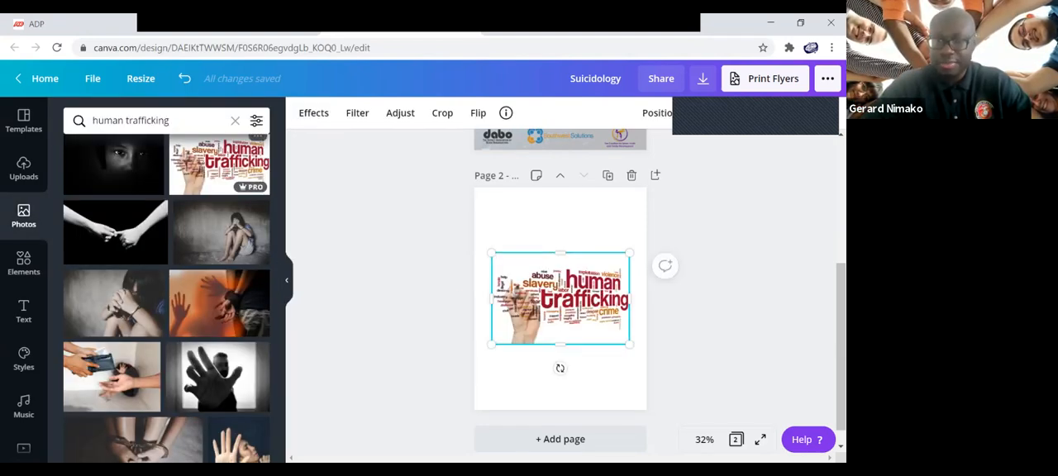
Shrink the word cloud photo with the writing hand and delete it from page 2.
{"action": "left_click", "coordinate": [595, 385]}
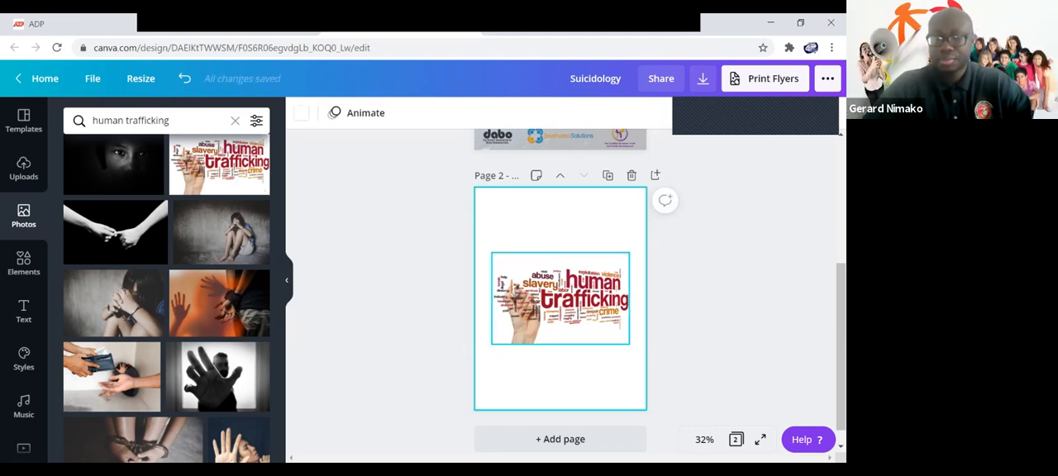
{"action": "left_click", "coordinate": [561, 298]}
{"action": "left_click_drag", "start_coordinate": [630, 343], "coordinate": [590, 317]}
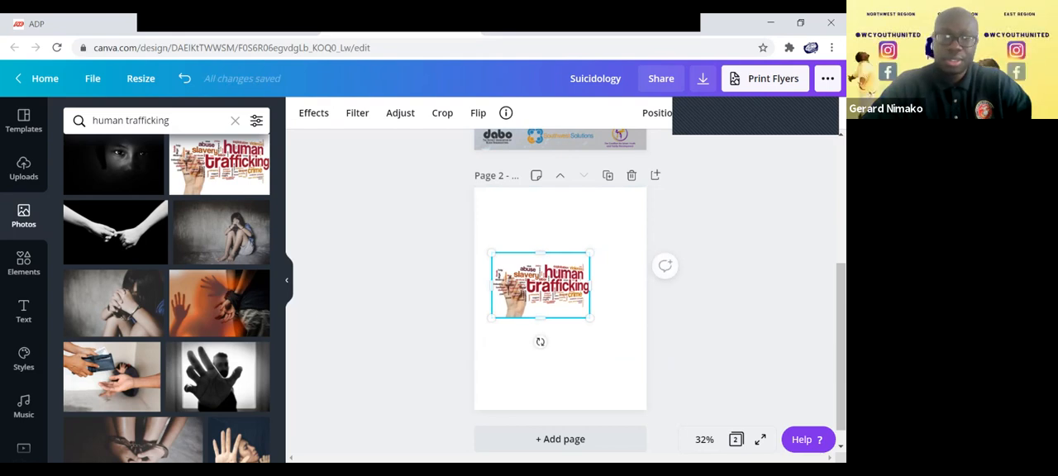
{"action": "key", "text": "Delete"}
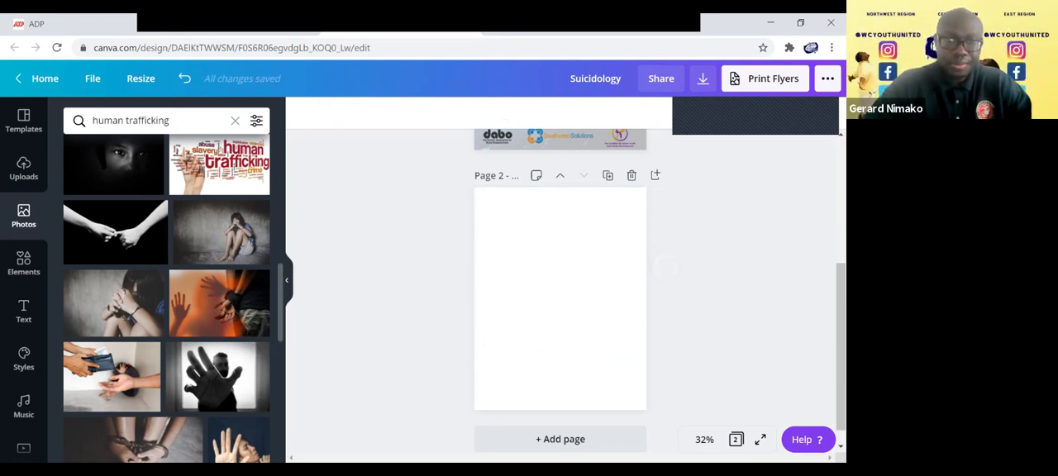
Add the human trafficking word cloud photo with the blurred reddish backdrop to page 2 and remove its background.
{"action": "scroll", "coordinate": [165, 298], "scroll_direction": "down", "scroll_amount": 2}
{"action": "scroll", "coordinate": [165, 297], "scroll_direction": "down", "scroll_amount": 2}
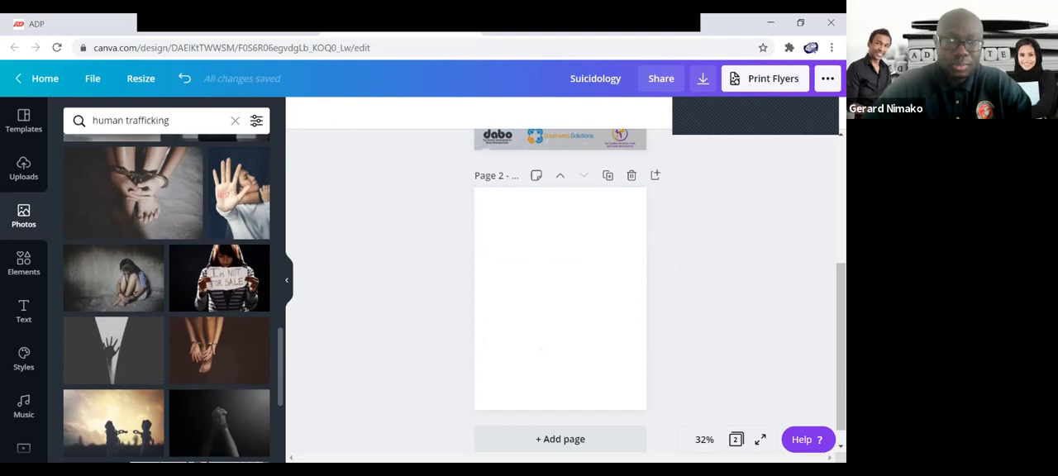
{"action": "scroll", "coordinate": [165, 298], "scroll_direction": "down", "scroll_amount": 5}
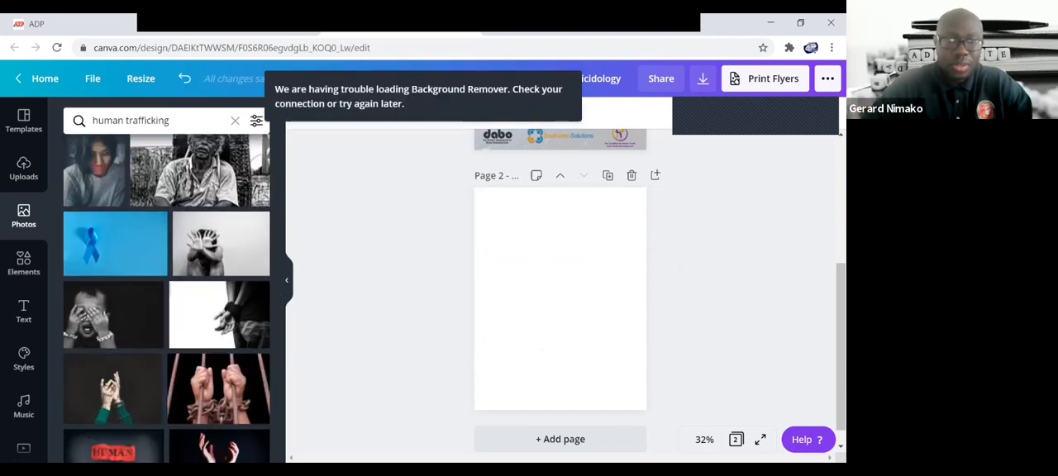
{"action": "scroll", "coordinate": [165, 297], "scroll_direction": "down", "scroll_amount": 3}
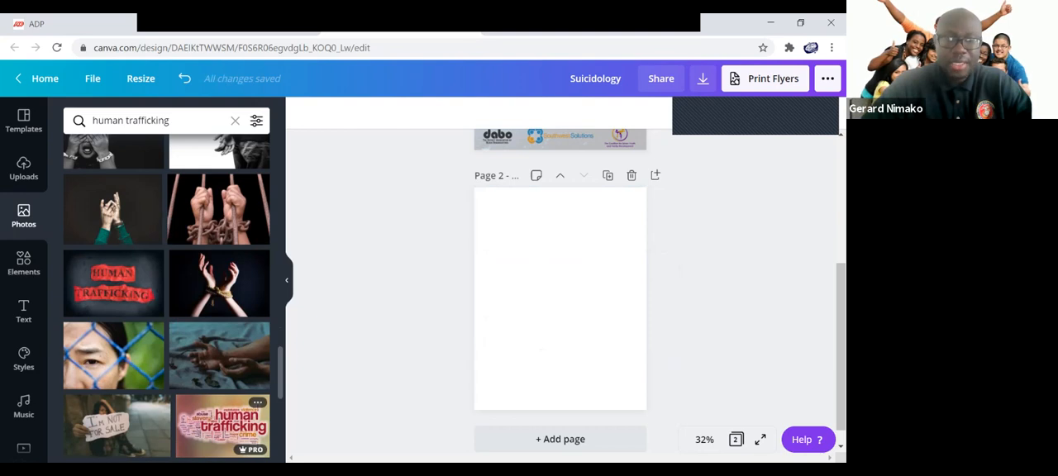
{"action": "left_click", "coordinate": [222, 425]}
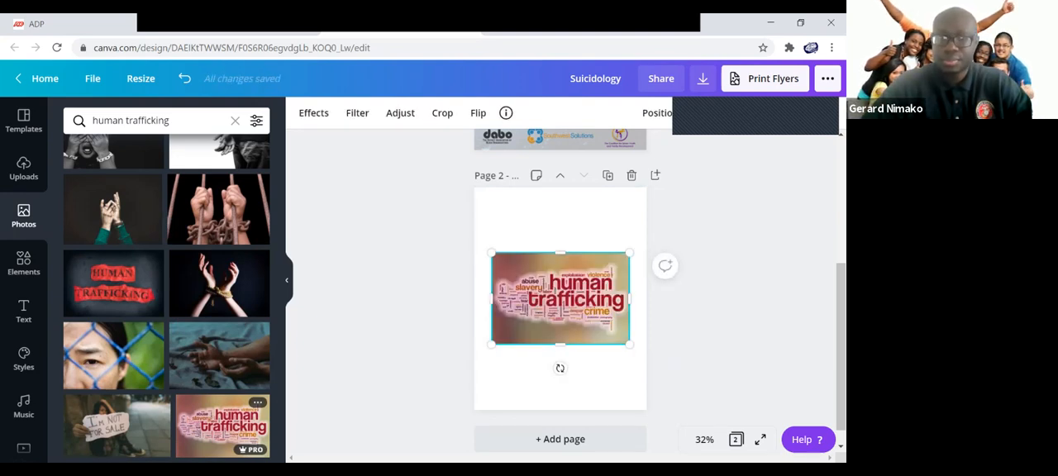
{"action": "left_click", "coordinate": [313, 113]}
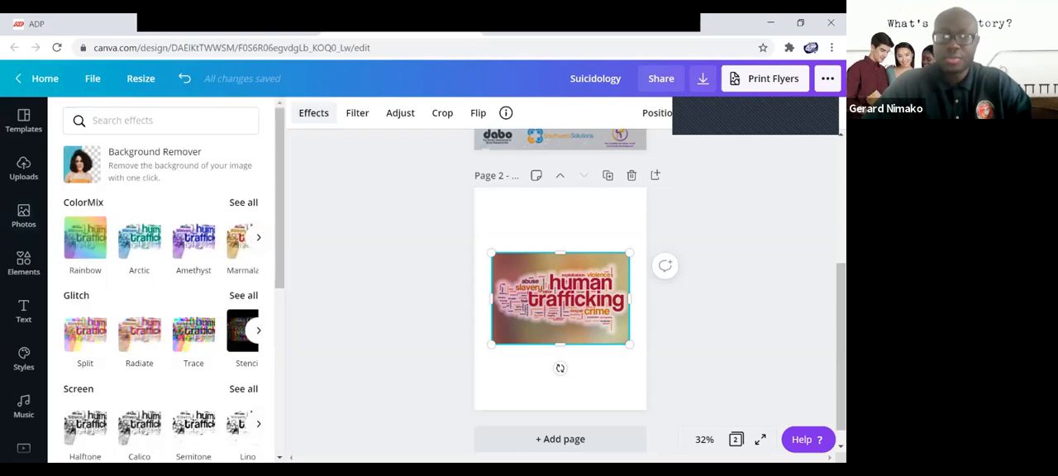
{"action": "left_click", "coordinate": [157, 164]}
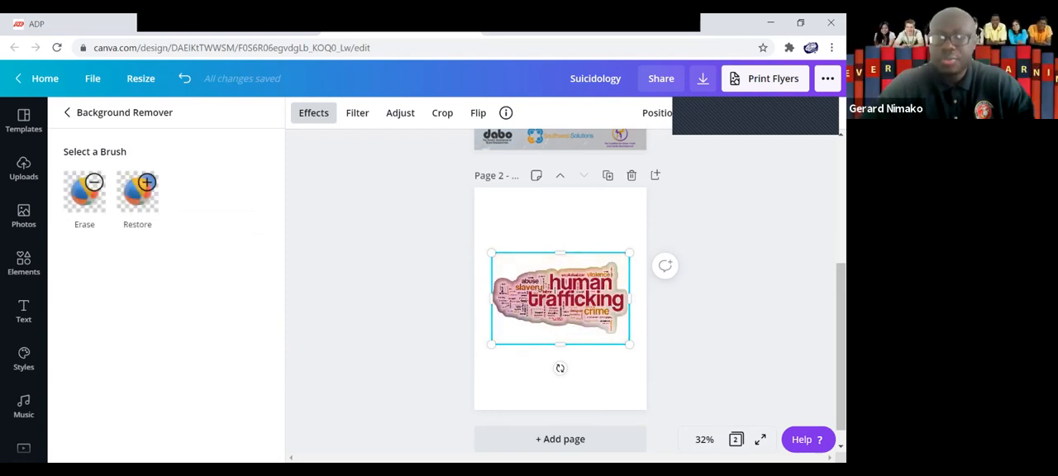
{"action": "left_click", "coordinate": [24, 216]}
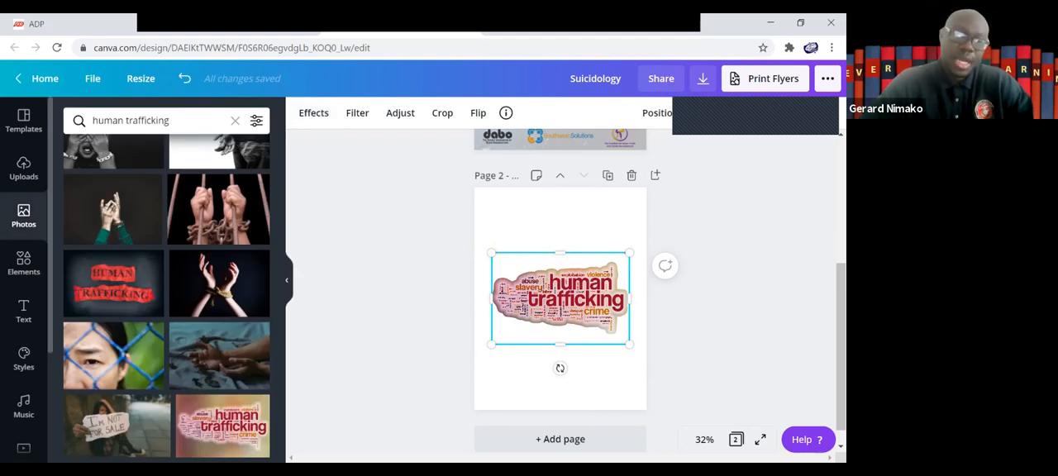
Apply the recently used light grey textured background to page 2.
{"action": "scroll", "coordinate": [24, 290], "scroll_direction": "down", "scroll_amount": 2}
{"action": "left_click", "coordinate": [24, 415]}
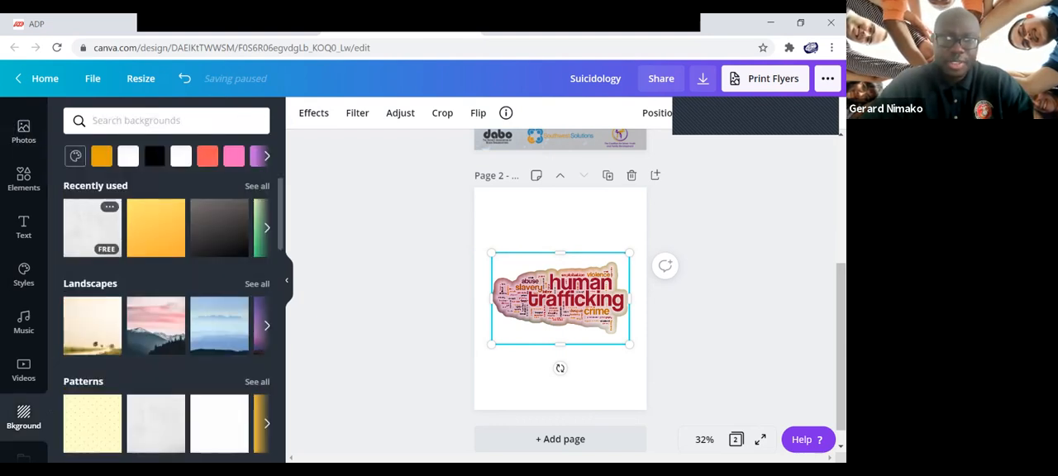
{"action": "left_click", "coordinate": [92, 227]}
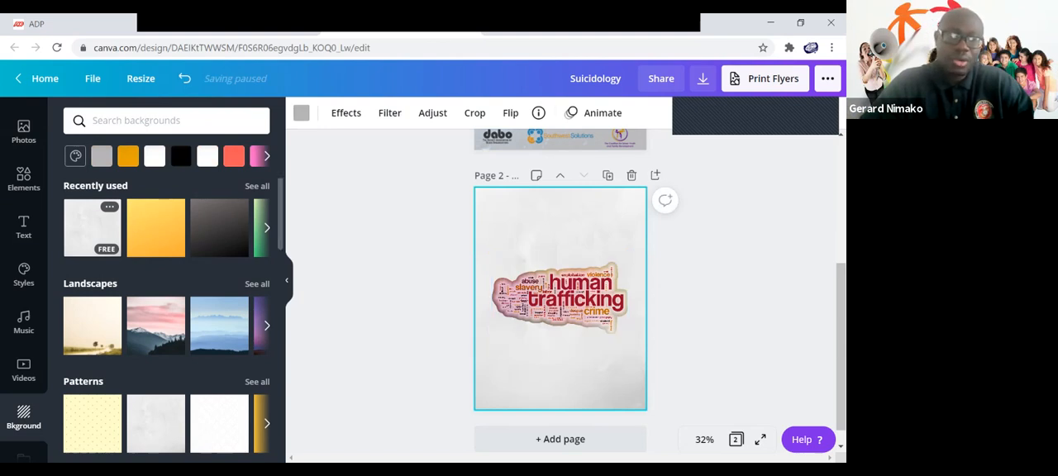
Add the BAKED FRESH text combination above the word cloud and scale it down to font size 72.
{"action": "left_click", "coordinate": [23, 228]}
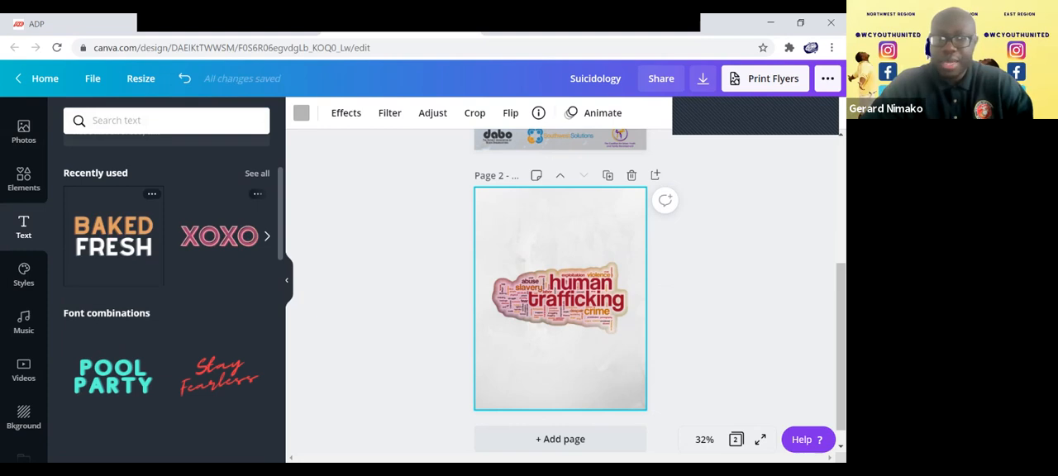
{"action": "left_click", "coordinate": [113, 236]}
{"action": "left_click_drag", "start_coordinate": [560, 282], "coordinate": [560, 225]}
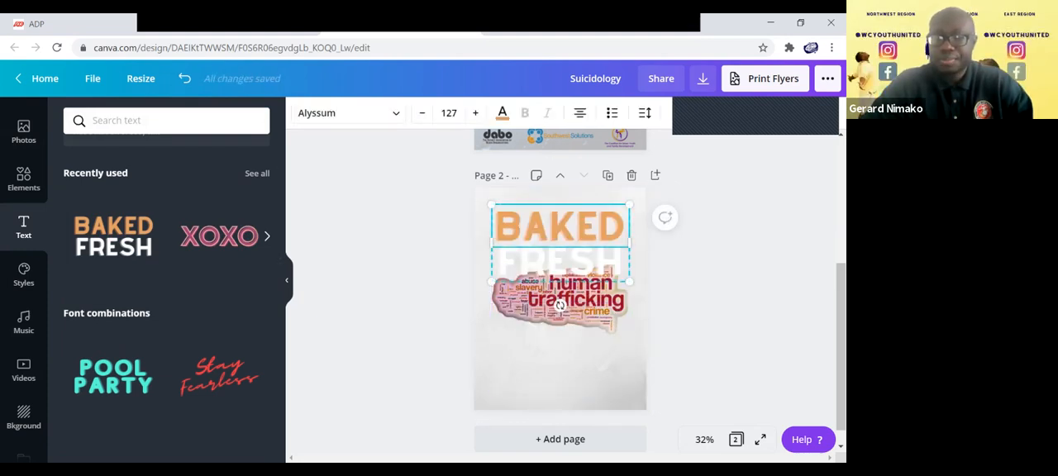
{"action": "left_click_drag", "start_coordinate": [629, 282], "coordinate": [570, 246]}
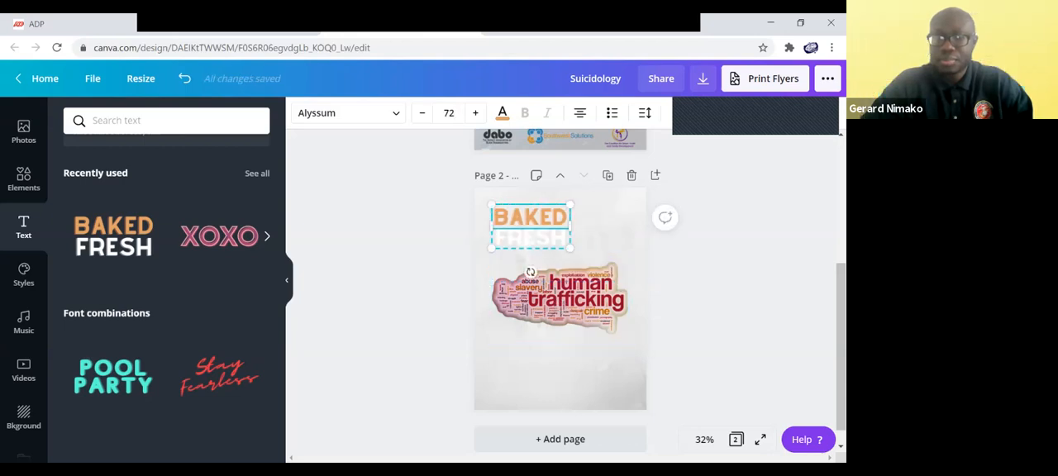
Change the heading to COURAGEOUS and CONVERSATIONS, and fit each word on one line at about size 32.4 near the page's upper edge.
{"action": "double_click", "coordinate": [530, 218]}
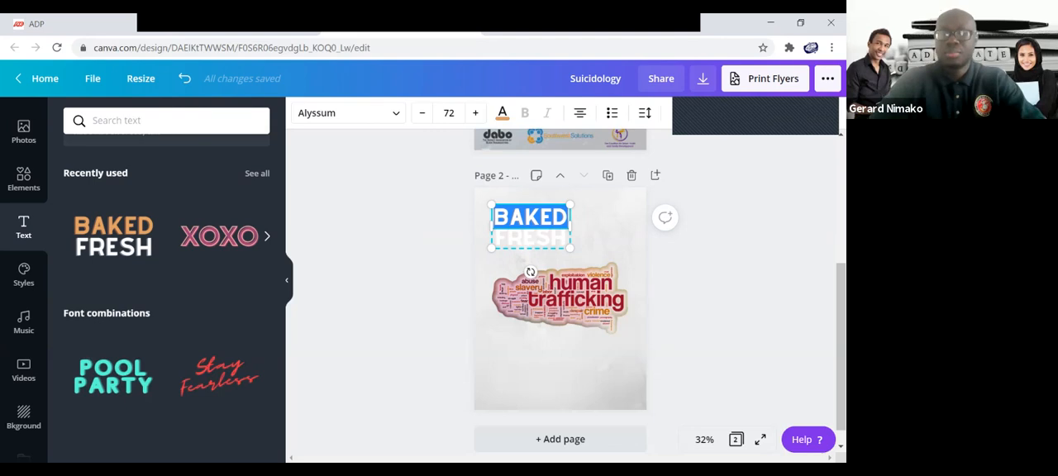
{"action": "type", "text": "COURAGEOUS"}
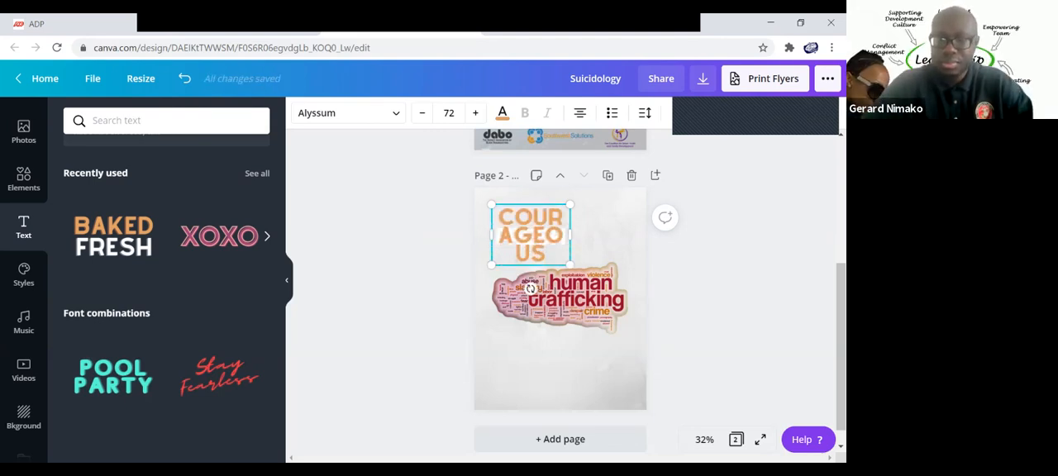
{"action": "left_click_drag", "start_coordinate": [570, 264], "coordinate": [598, 207]}
{"action": "double_click", "coordinate": [590, 225]}
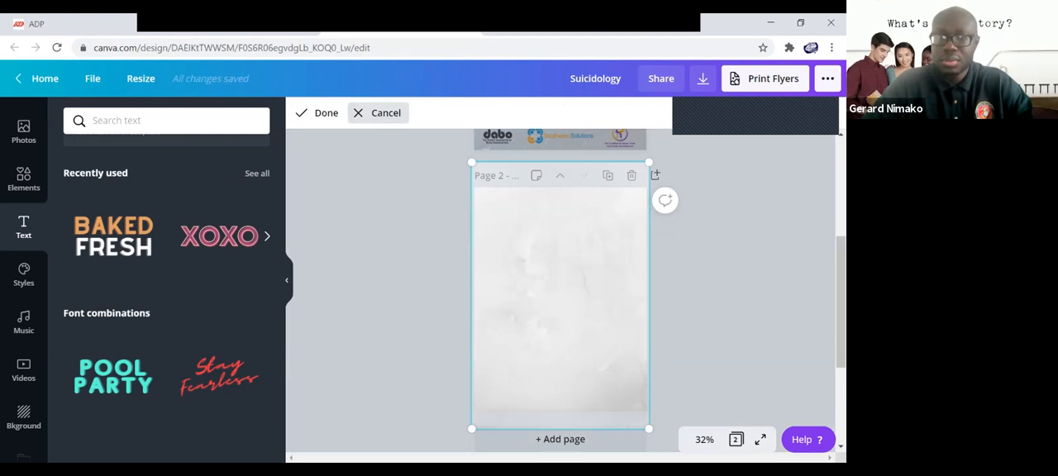
{"action": "left_click", "coordinate": [380, 112]}
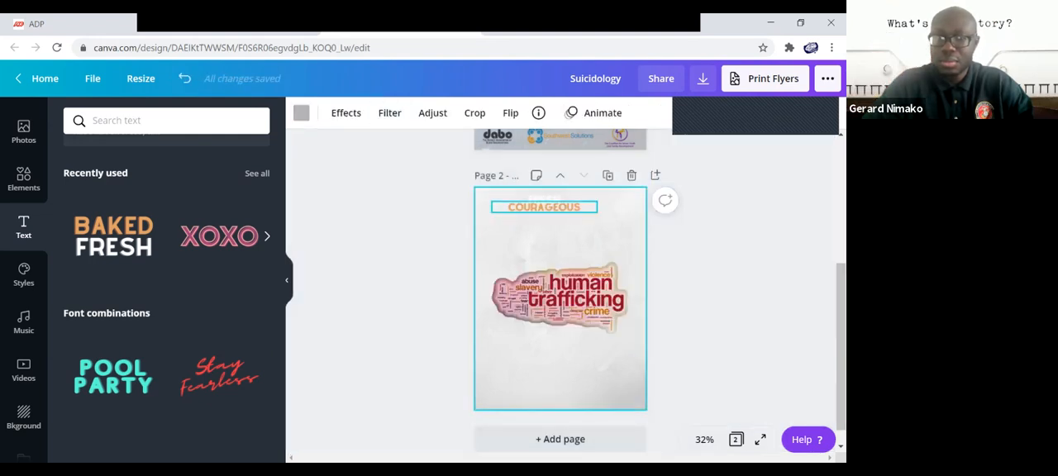
Swap the two heading words so the white upper line reads COURAGEOUS and the orange lower line reads CONVERSATIONS.
{"action": "left_click", "coordinate": [544, 206]}
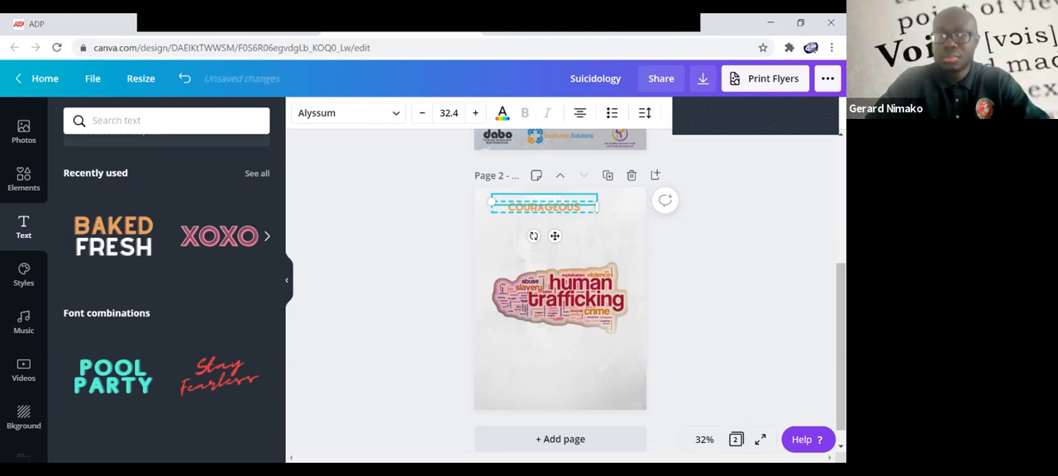
{"action": "double_click", "coordinate": [538, 206]}
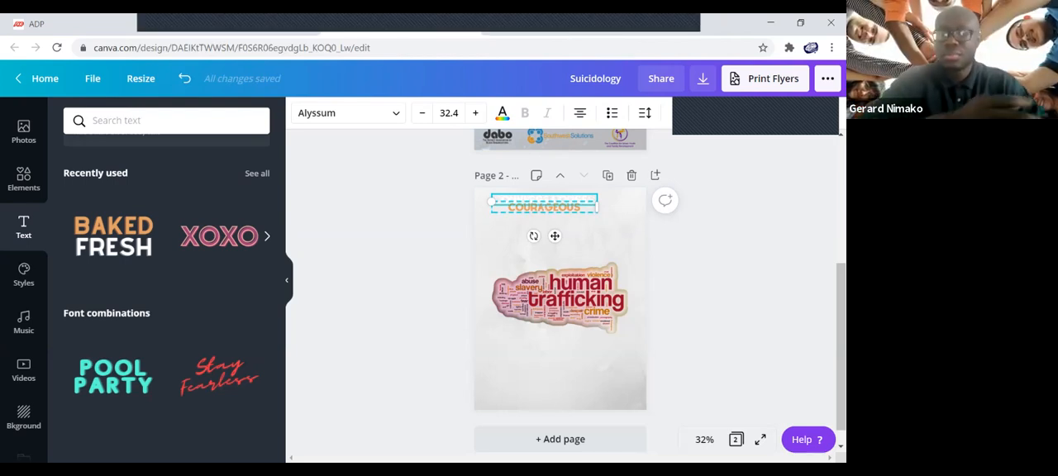
{"action": "double_click", "coordinate": [538, 203]}
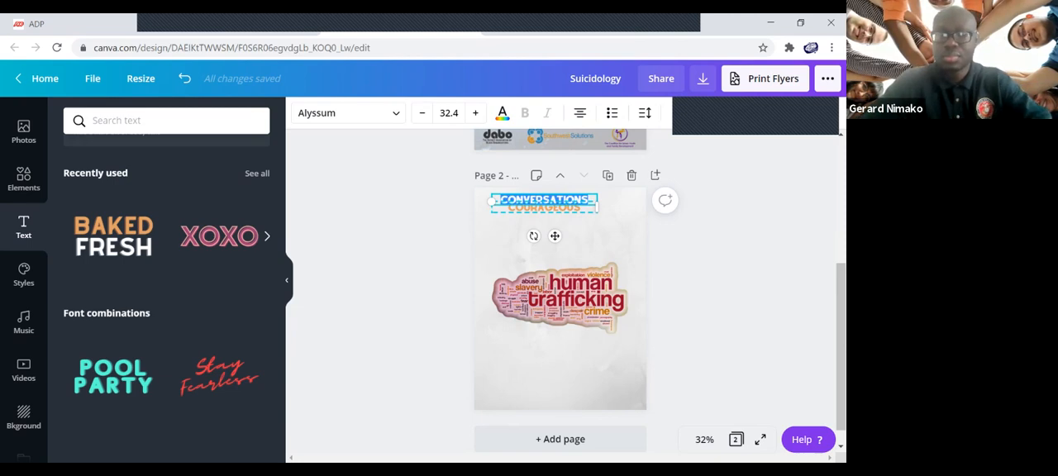
{"action": "key", "text": "BackSpace"}
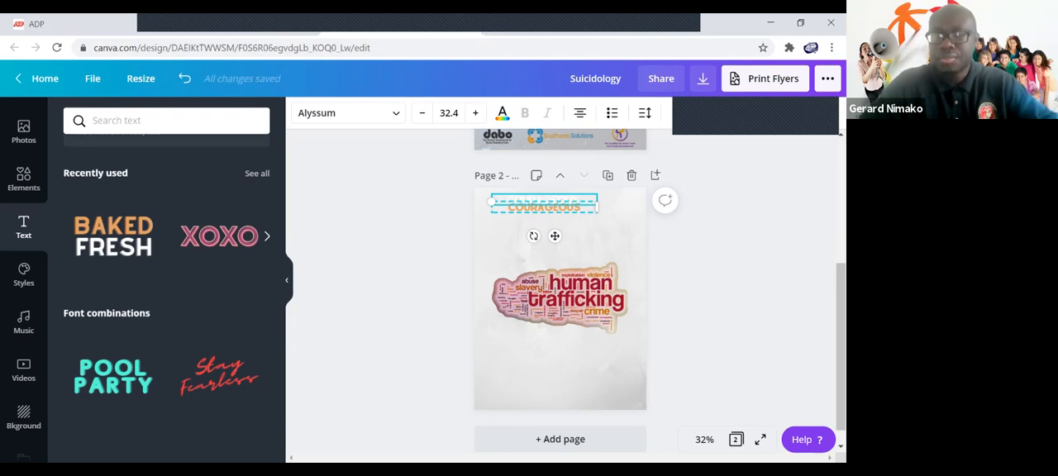
{"action": "double_click", "coordinate": [544, 200]}
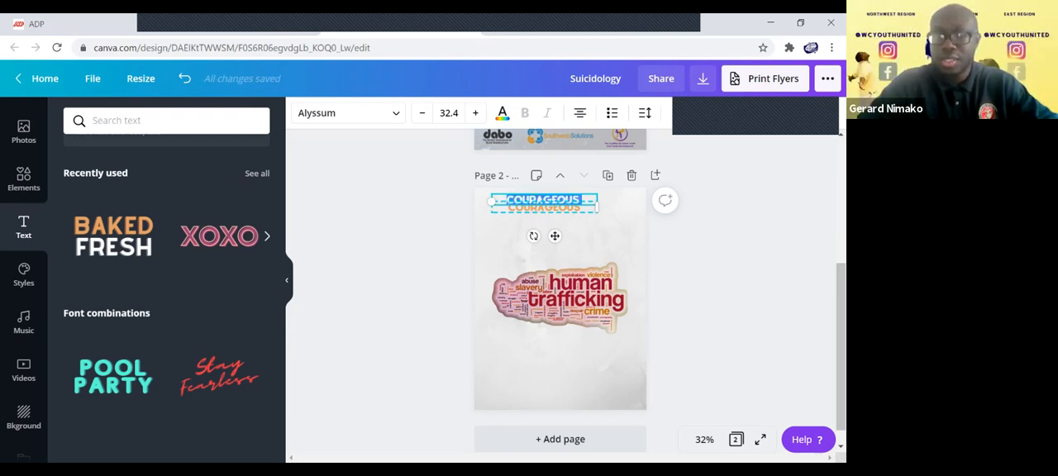
{"action": "left_click", "coordinate": [552, 234]}
{"action": "left_click", "coordinate": [544, 207]}
{"action": "left_click", "coordinate": [544, 207]}
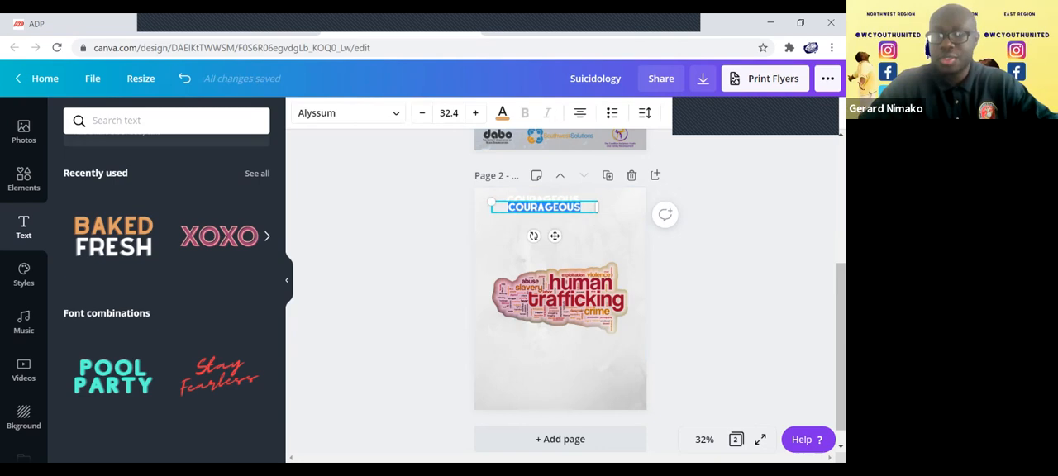
{"action": "type", "text": "CONVERSATIONS"}
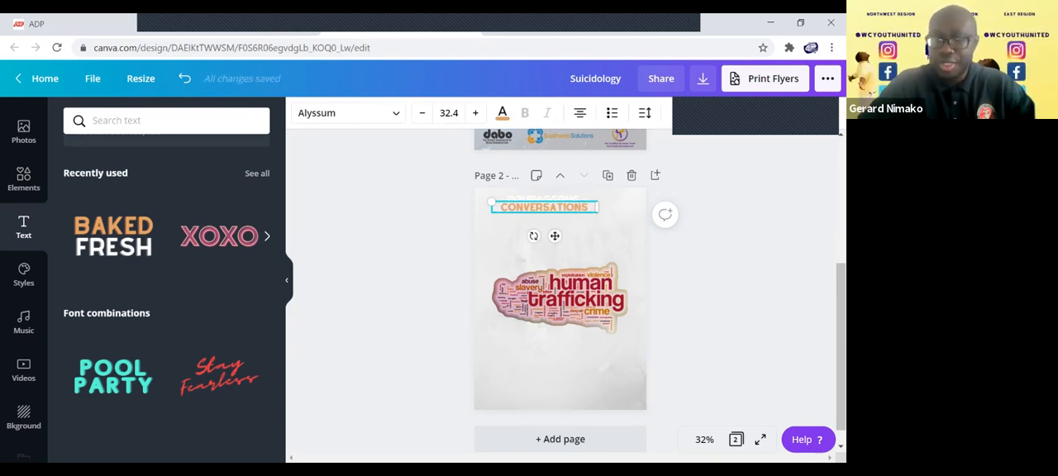
{"action": "left_click", "coordinate": [562, 244]}
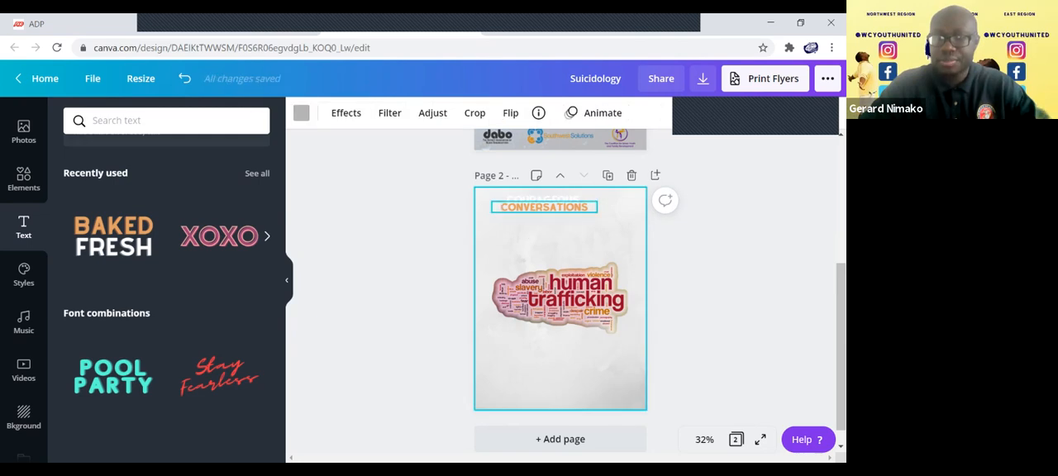
Reduce the line height of the white COURAGEOUS line slightly.
{"action": "left_click", "coordinate": [543, 207]}
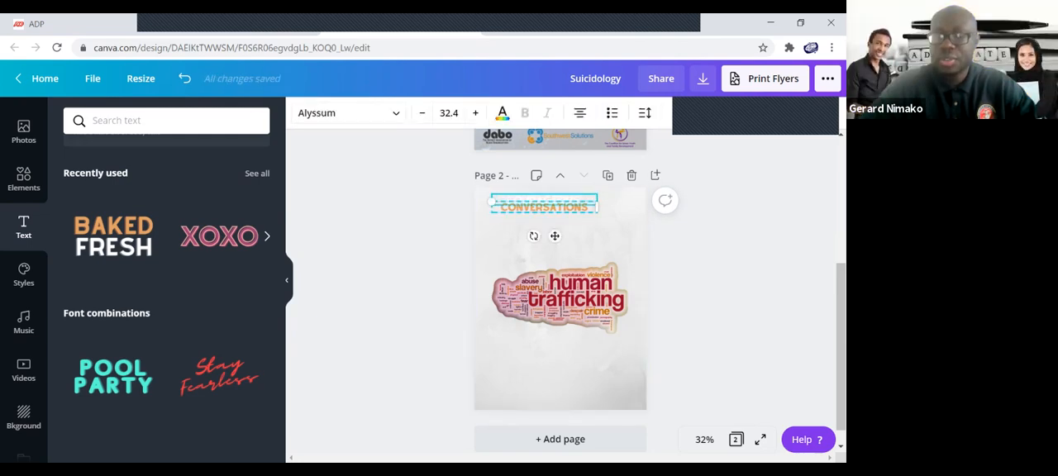
{"action": "left_click", "coordinate": [644, 112]}
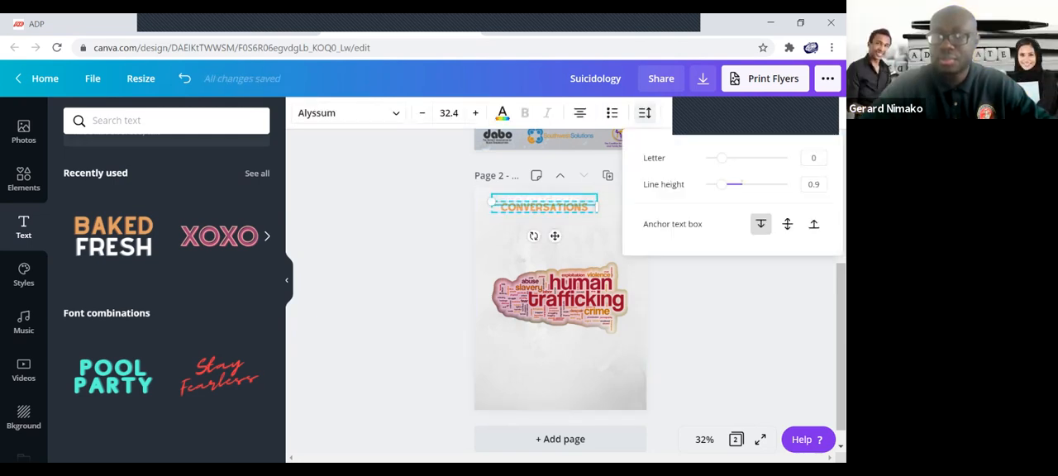
{"action": "mouse_move", "coordinate": [722, 183]}
{"action": "left_mouse_down"}
{"action": "mouse_move", "coordinate": [741, 184]}
{"action": "mouse_move", "coordinate": [716, 183]}
{"action": "left_mouse_up"}
{"action": "double_click", "coordinate": [570, 237]}
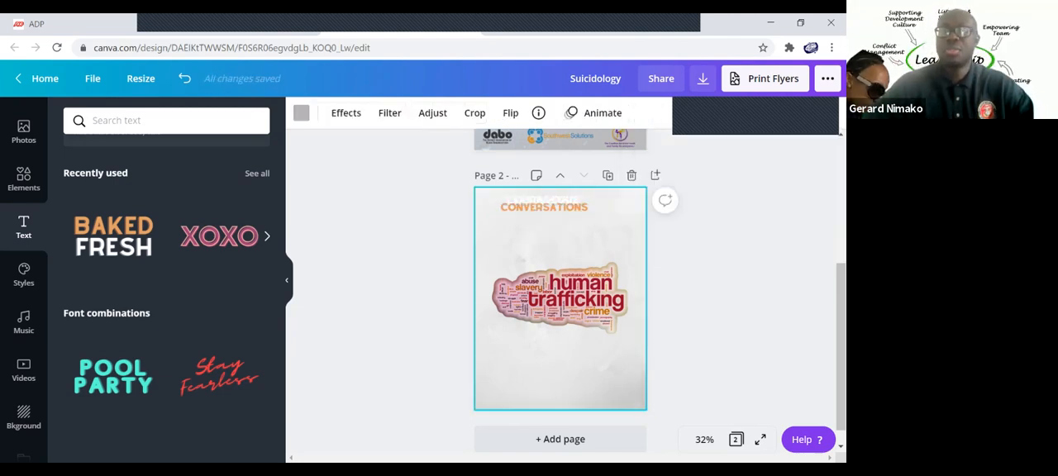
{"action": "left_click", "coordinate": [385, 112]}
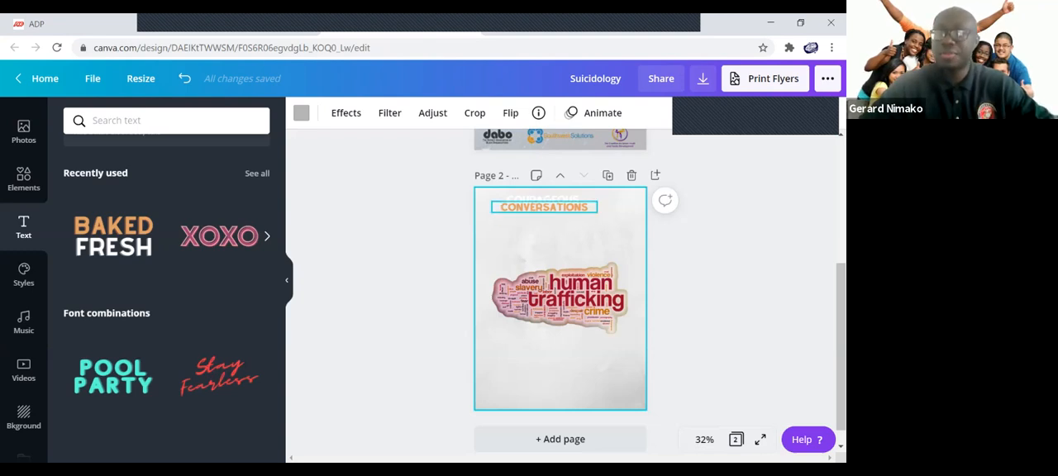
{"action": "left_click", "coordinate": [544, 207]}
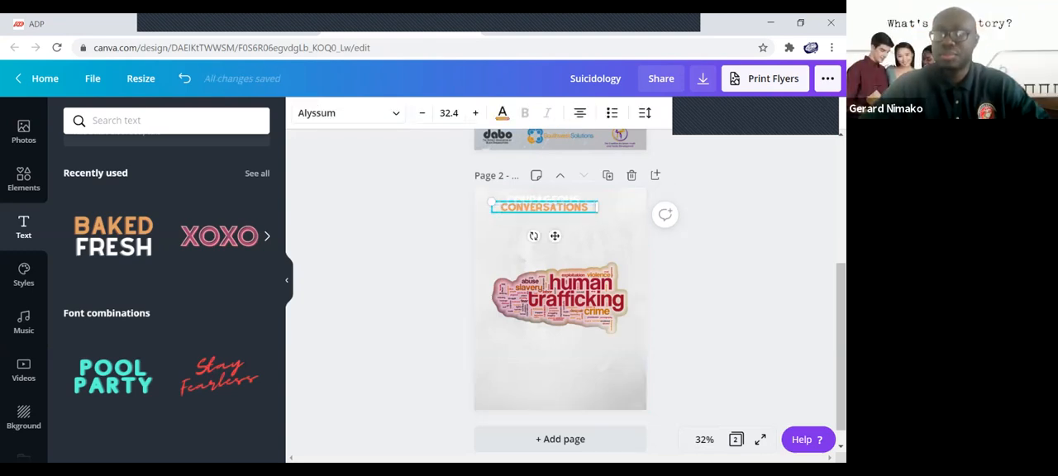
{"action": "left_click", "coordinate": [576, 234]}
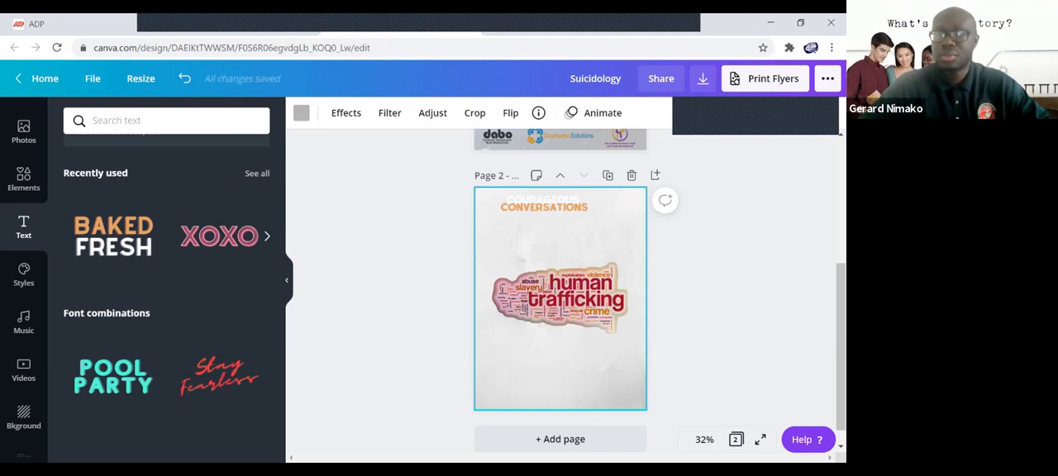
Move the heading down and centre it horizontally on page 2, and raise the human trafficking word cloud slightly towards it.
{"action": "left_click", "coordinate": [544, 207]}
{"action": "left_click_drag", "start_coordinate": [543, 207], "coordinate": [559, 221]}
{"action": "left_click", "coordinate": [561, 273]}
{"action": "left_click_drag", "start_coordinate": [560, 298], "coordinate": [560, 283]}
{"action": "left_click", "coordinate": [570, 363]}
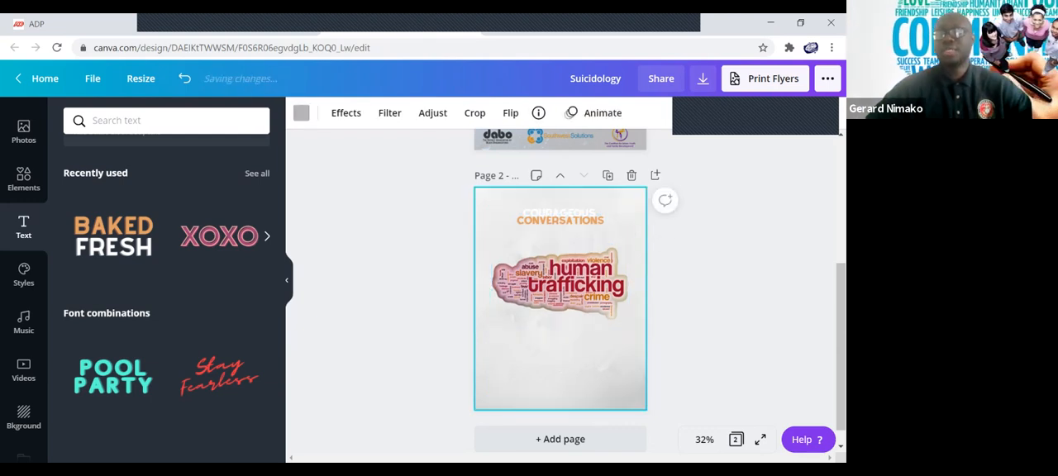